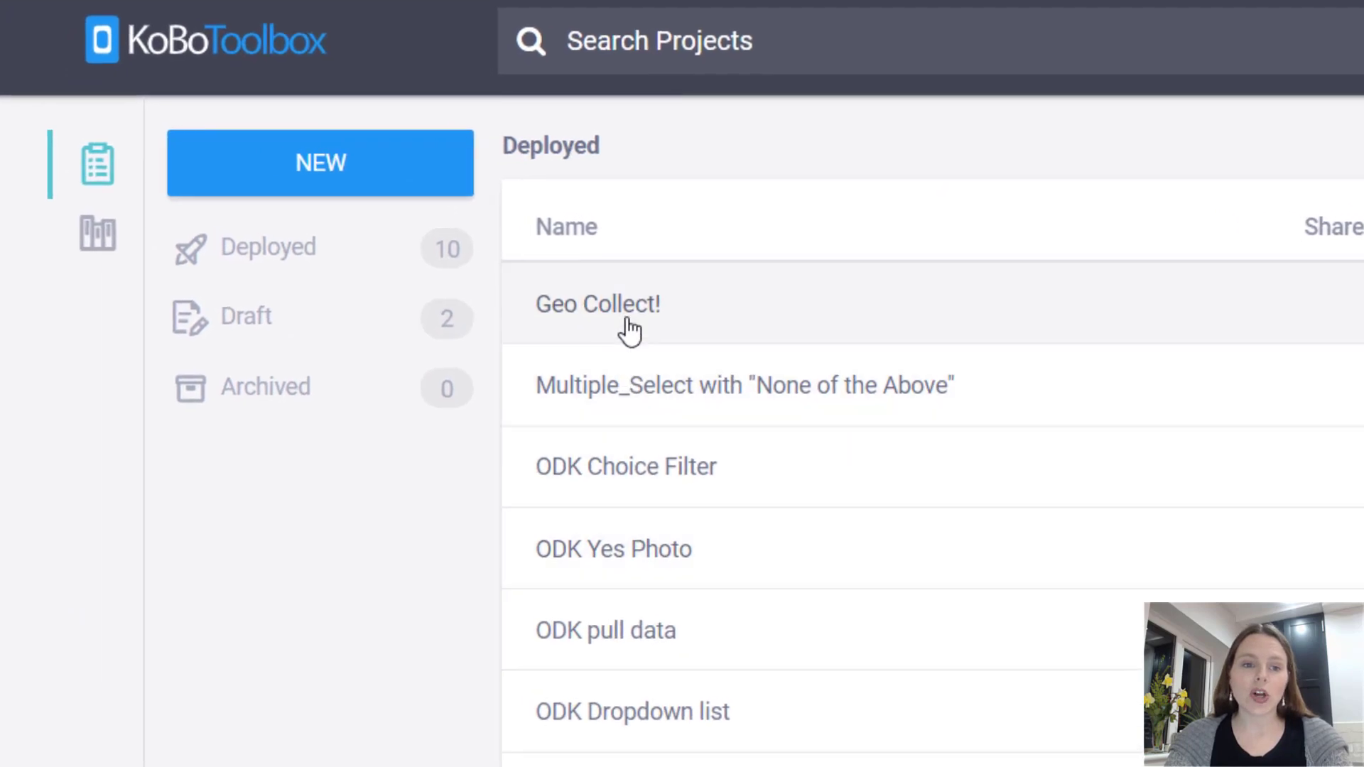
- Create a new CSV export of the Geo Collect! submissions from the project's data downloads
left_click(629, 331)
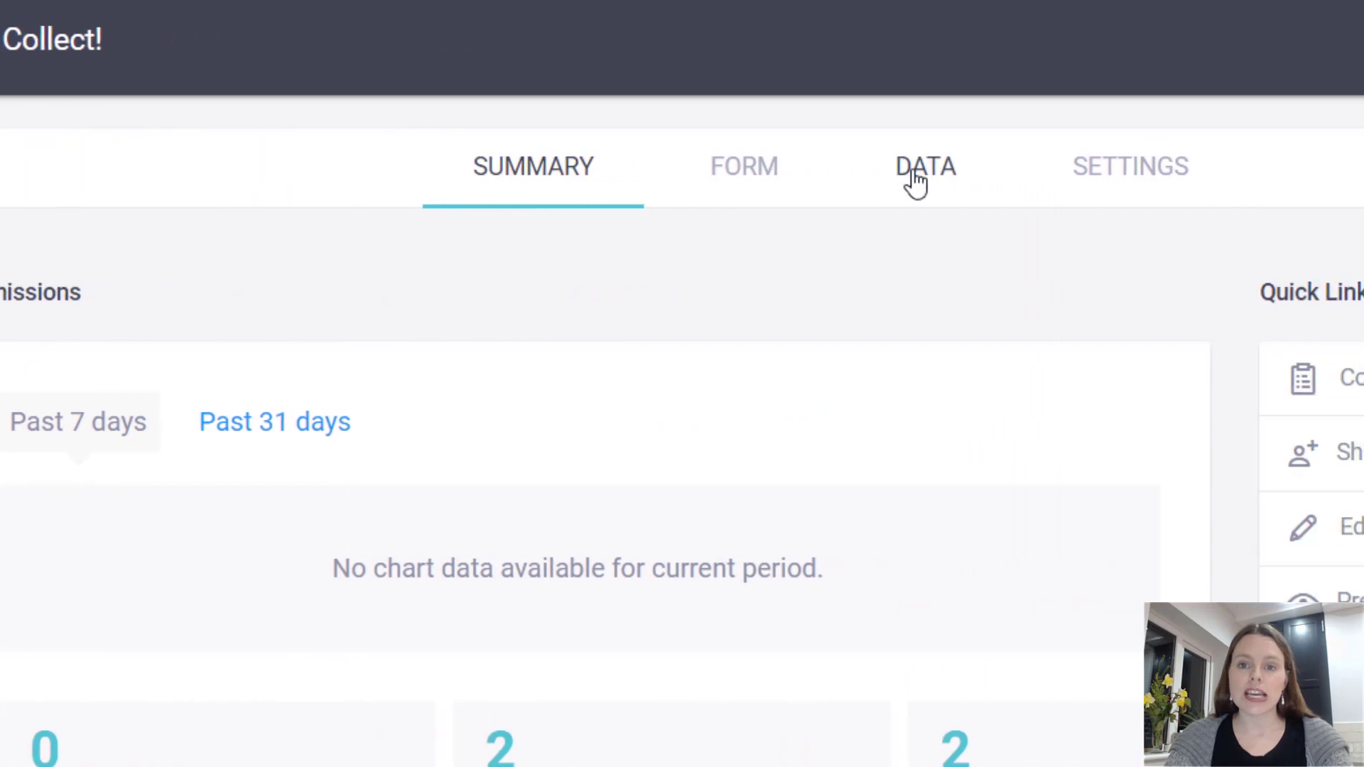
left_click(916, 184)
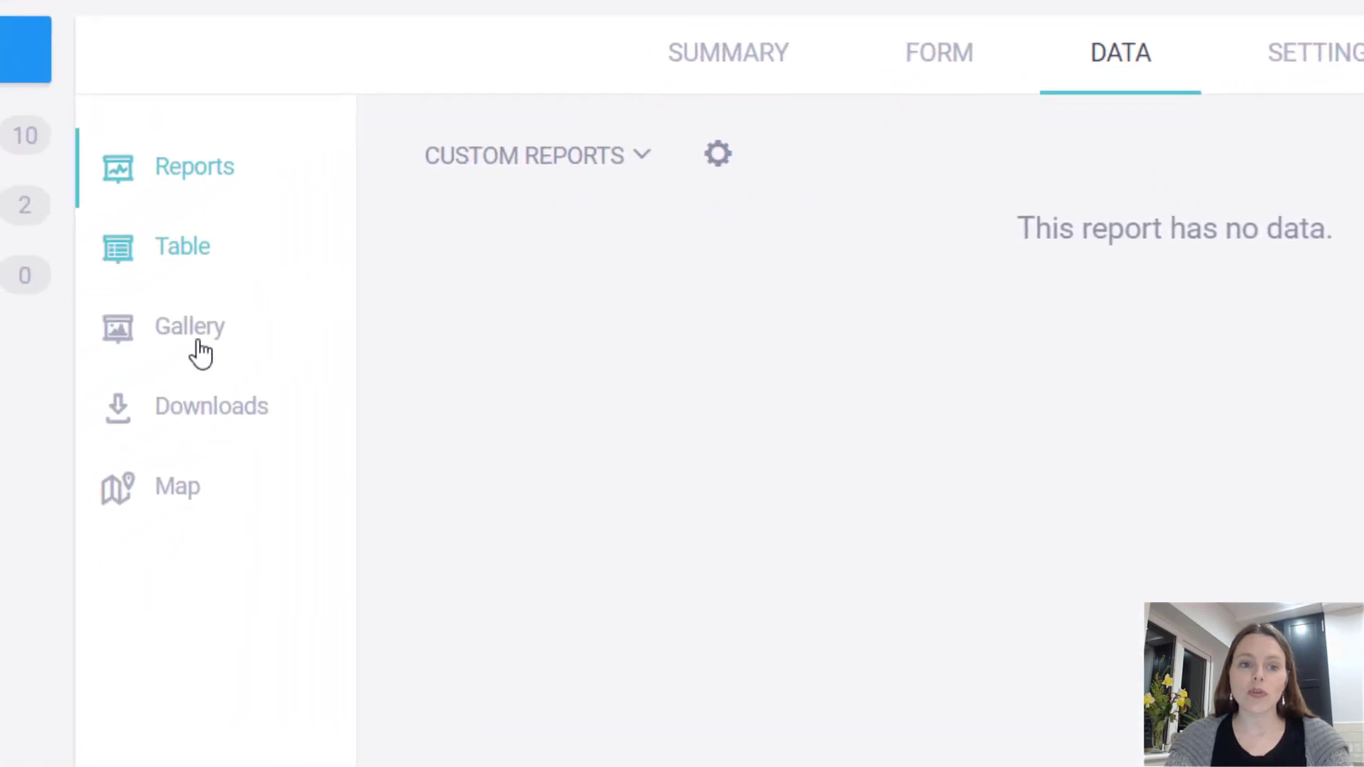
left_click(206, 441)
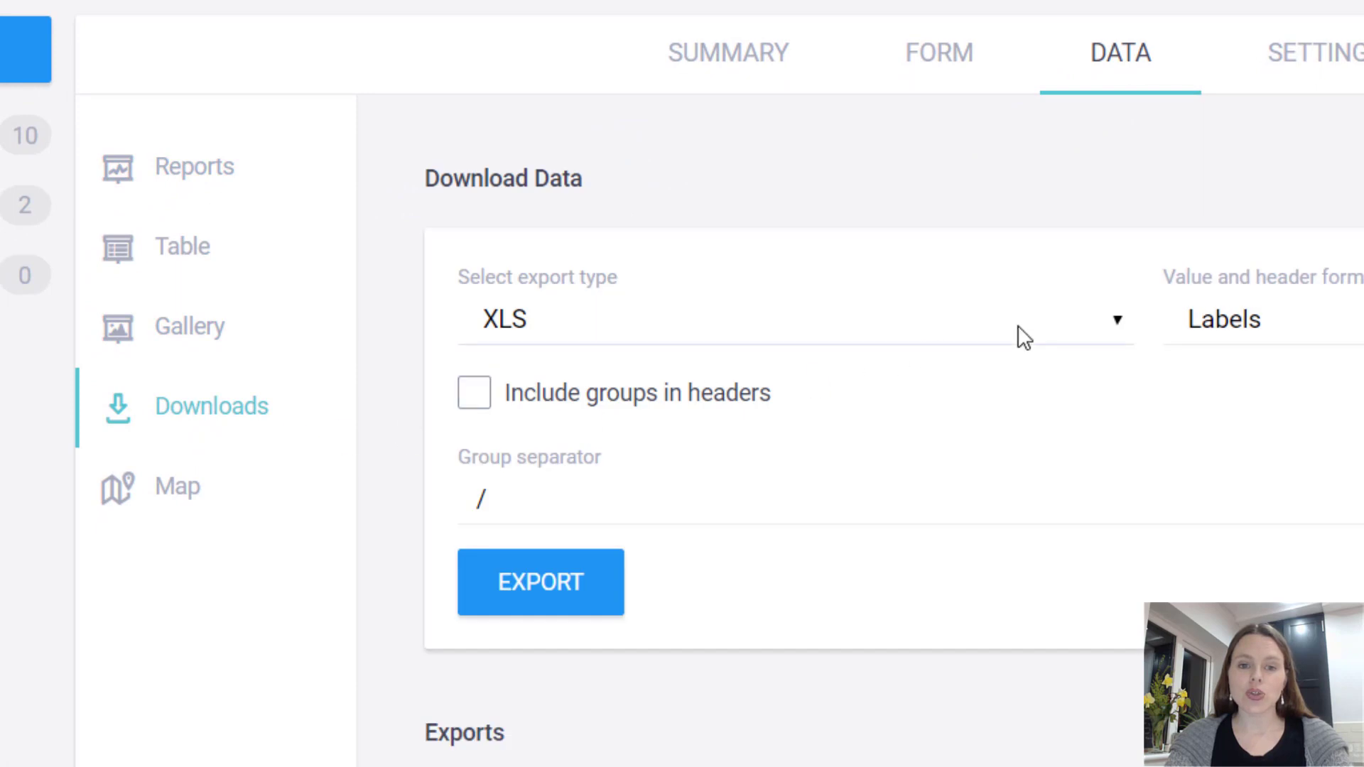
left_click(1022, 335)
left_click(533, 425)
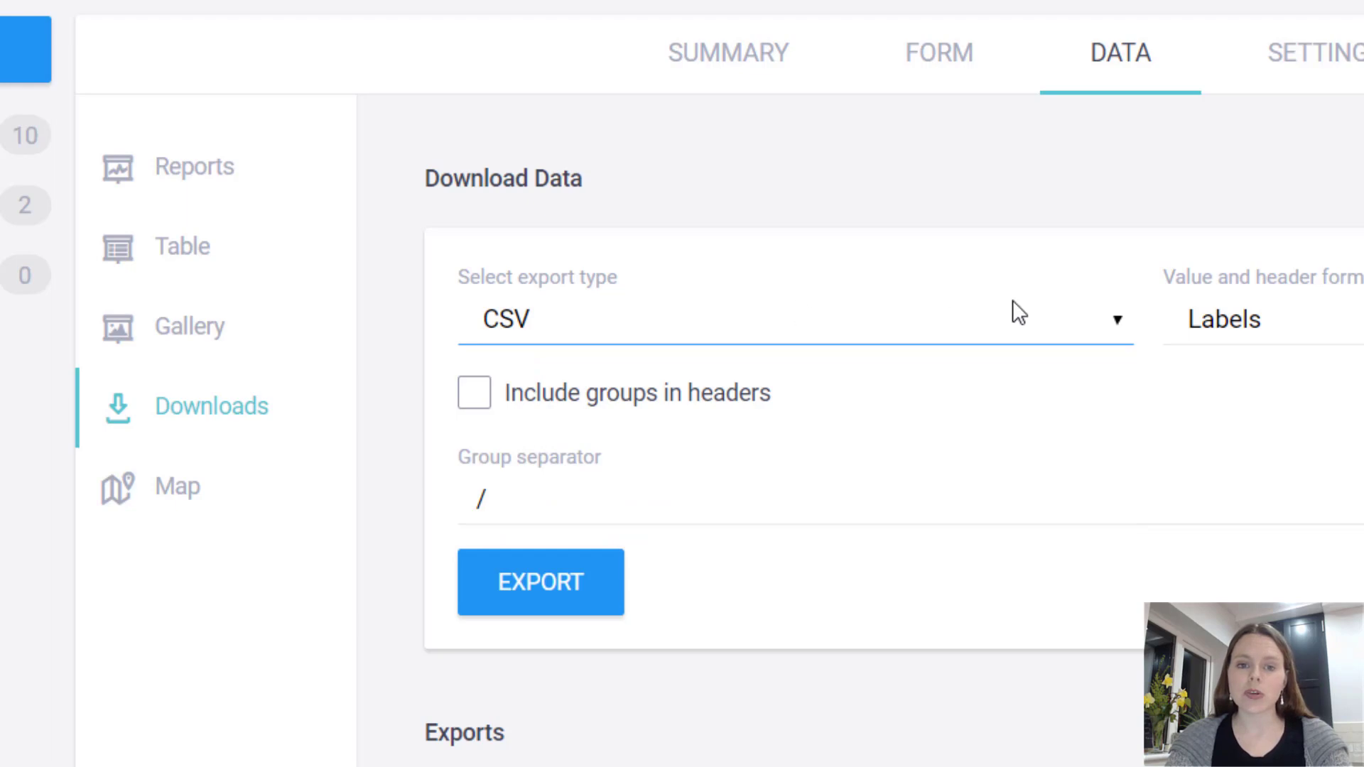
left_click(559, 609)
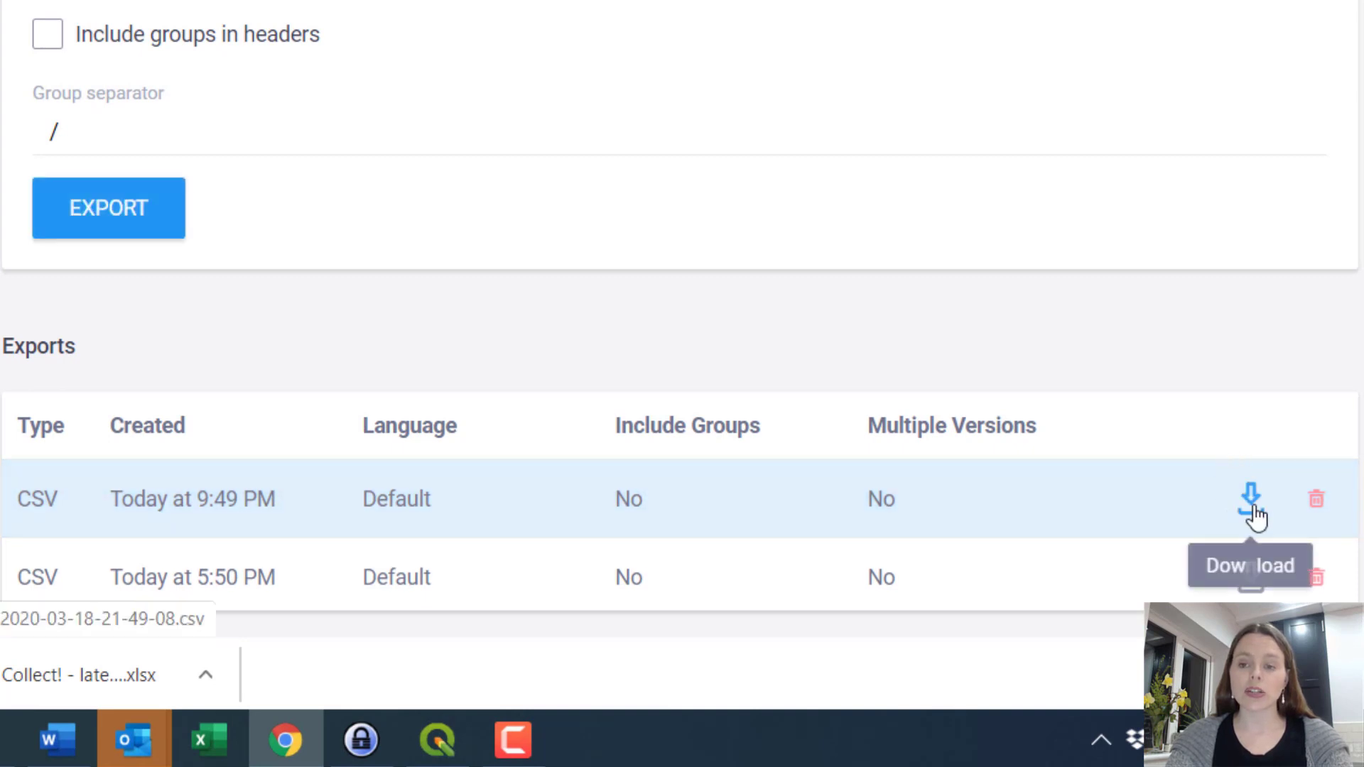
left_click(1254, 517)
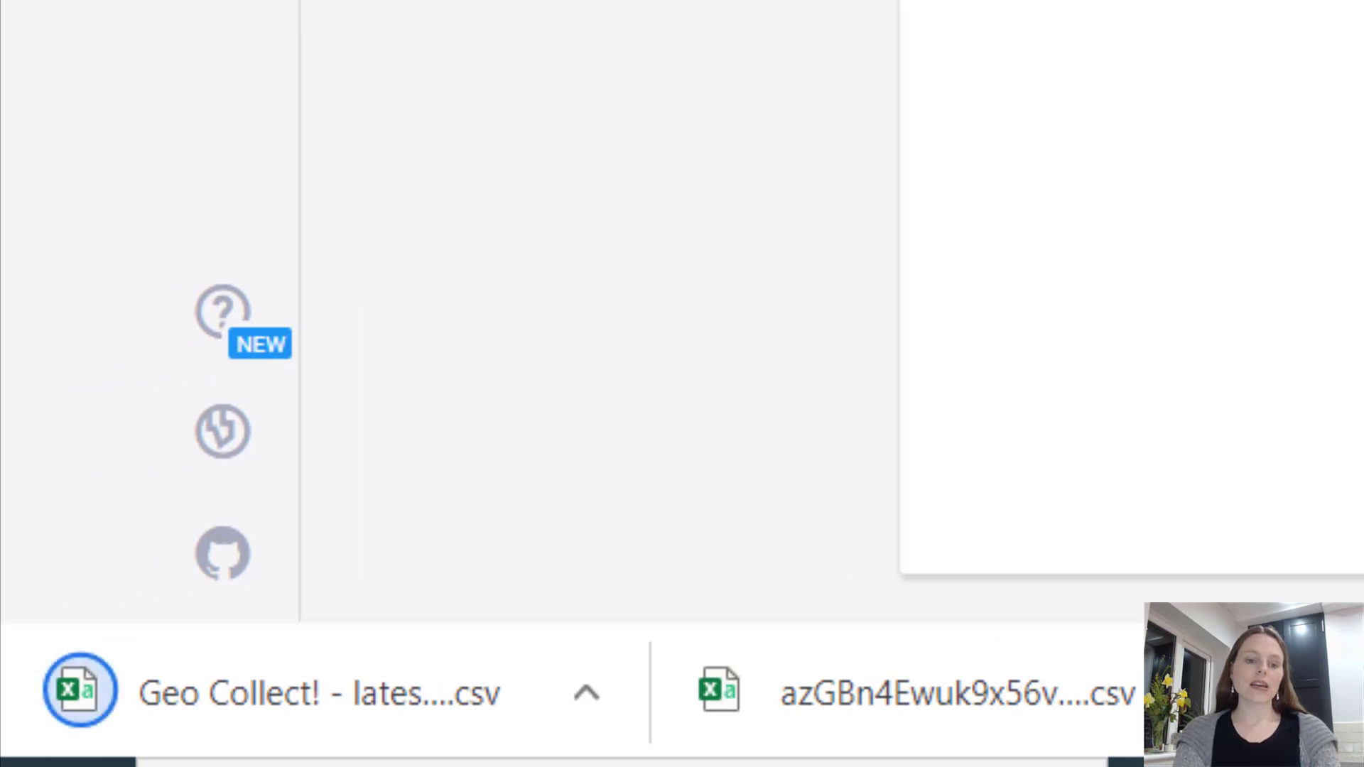
left_click(189, 691)
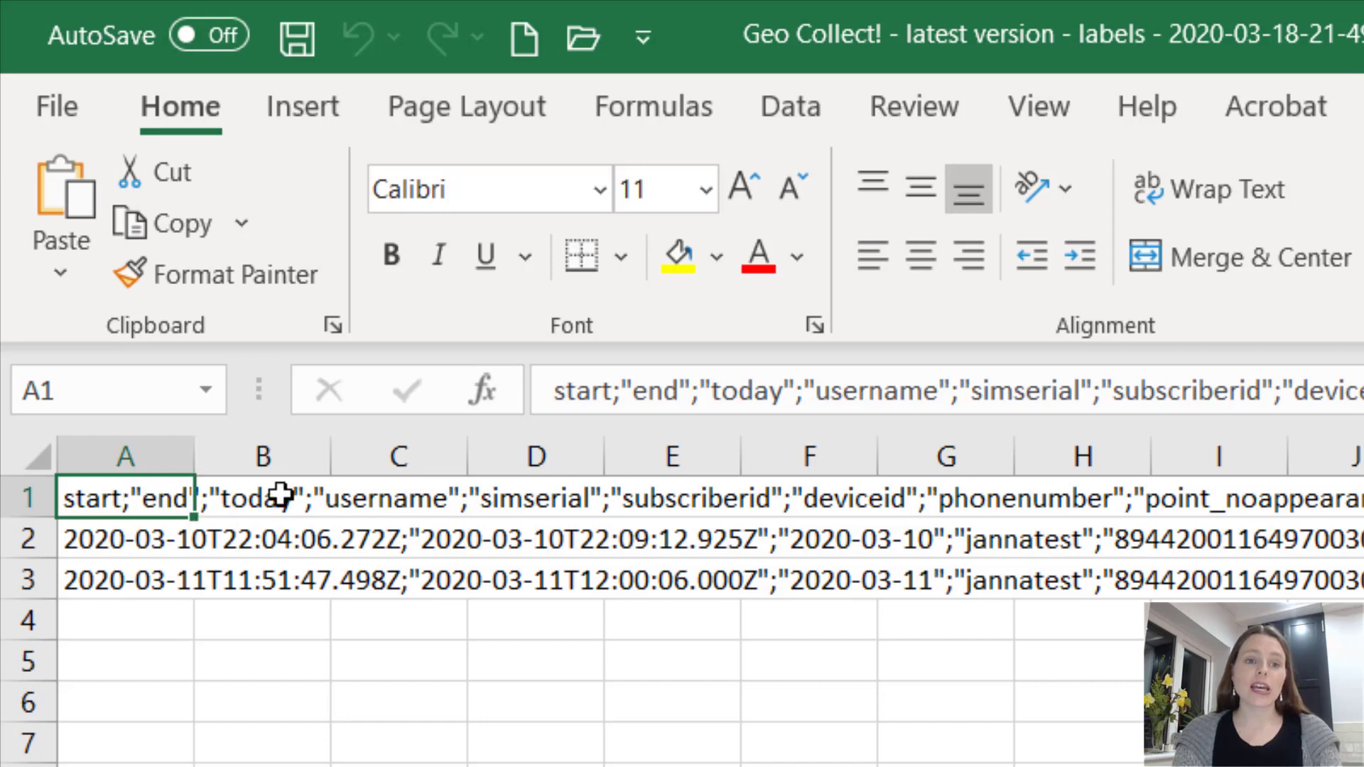
- Check the semicolon separators in cell A1 without changing it, then select column A
double_click(622, 401)
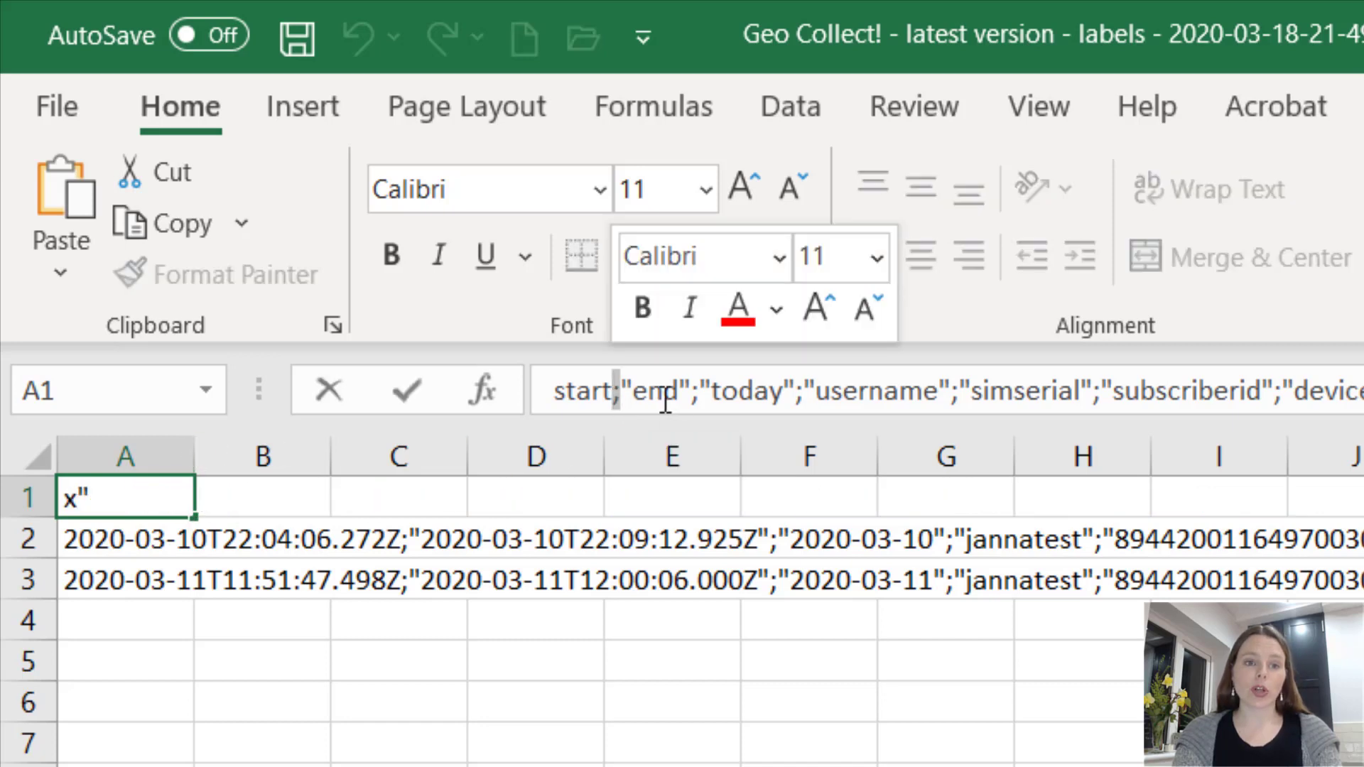
double_click(696, 392)
left_click(696, 392)
left_click(672, 765)
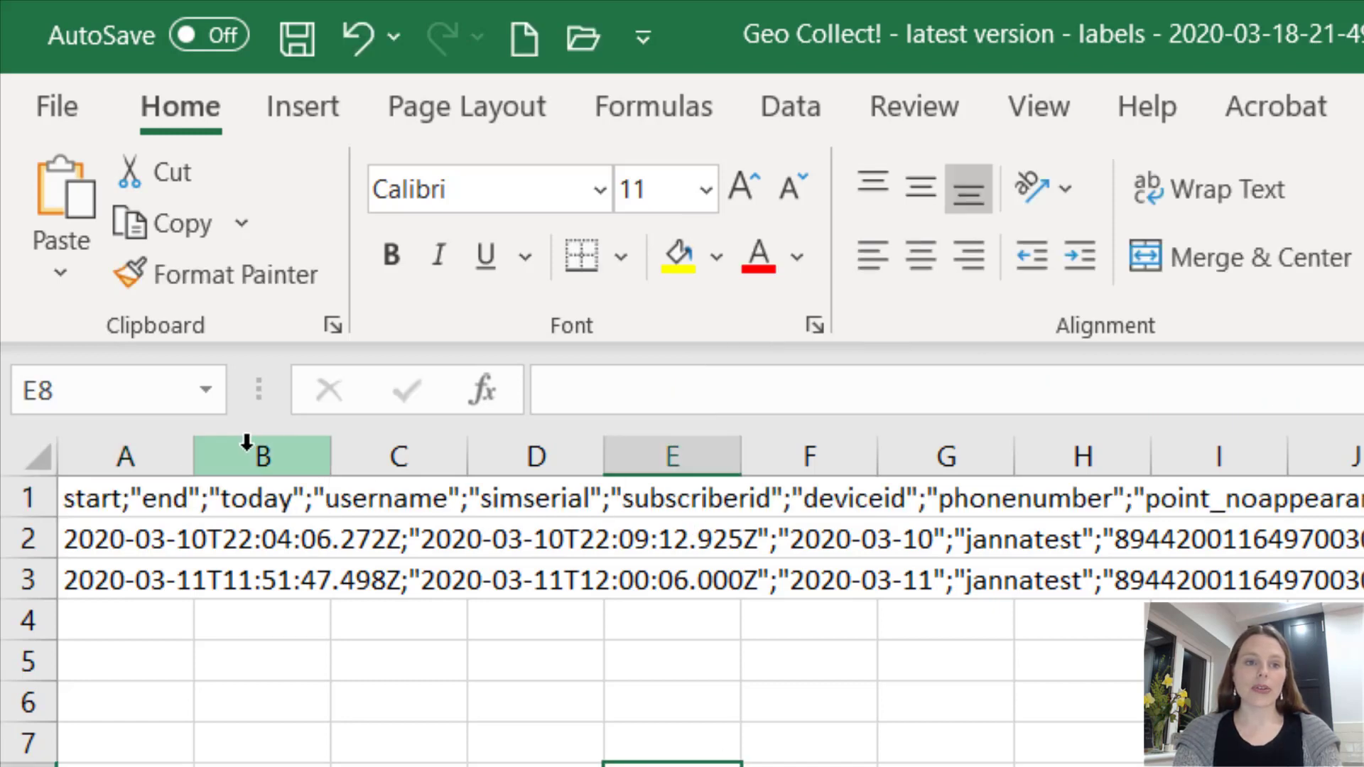
left_click(134, 450)
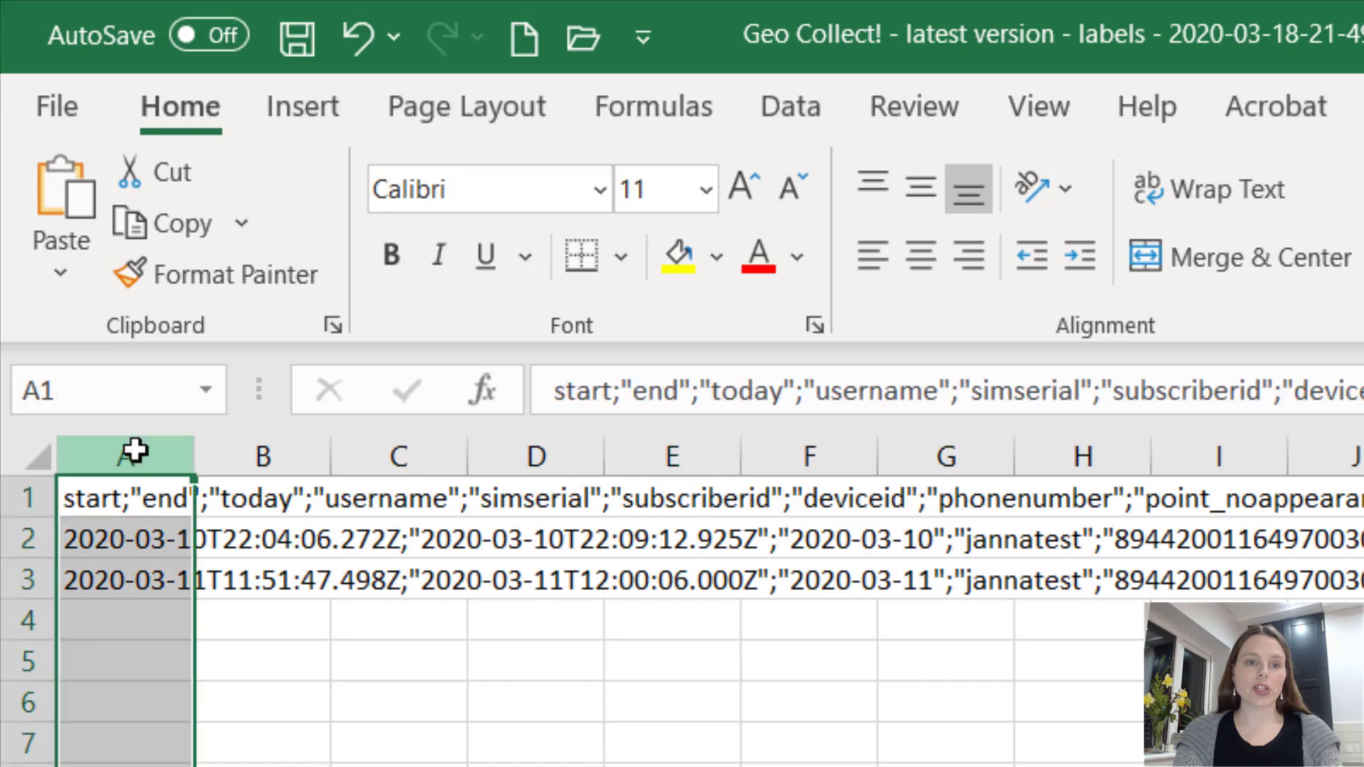
- Split column A with Text to Columns, delimited by semicolon only instead of tab
left_click(790, 105)
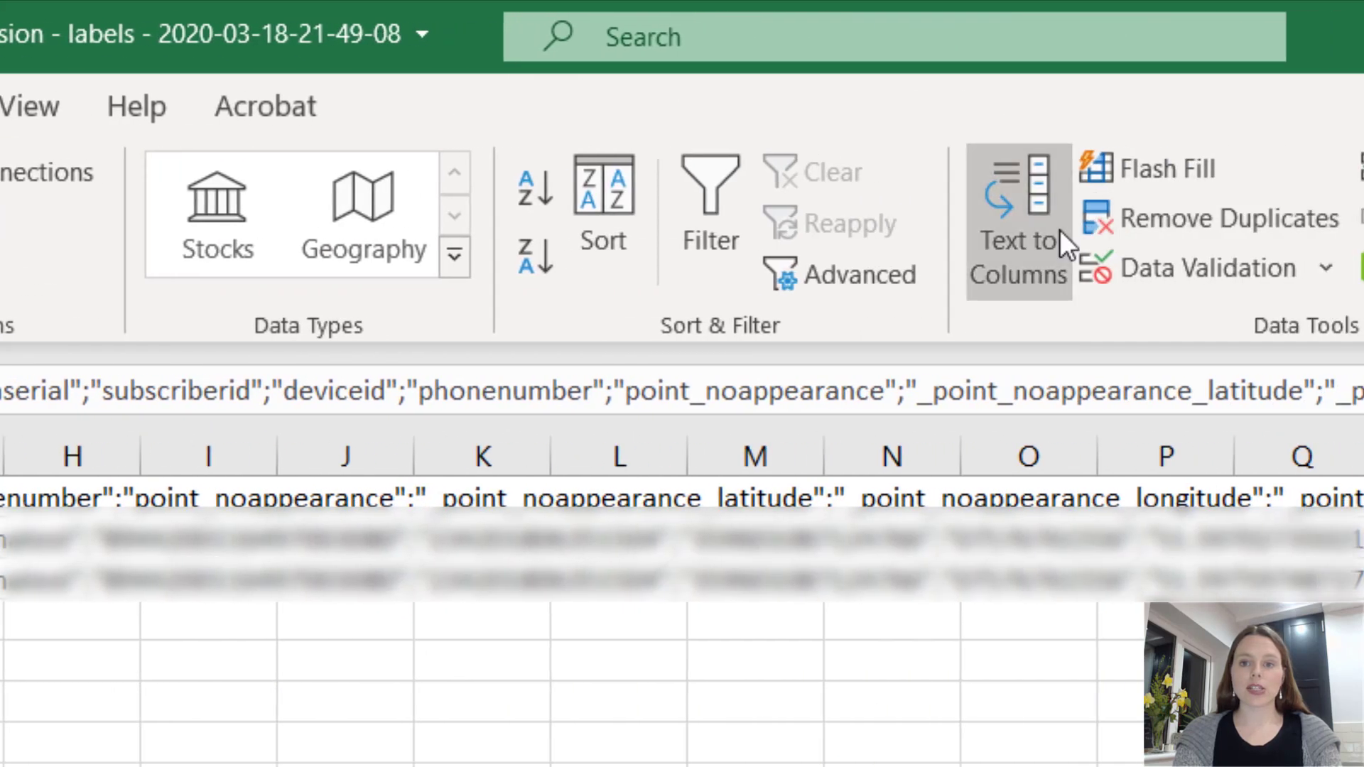
left_click(1059, 228)
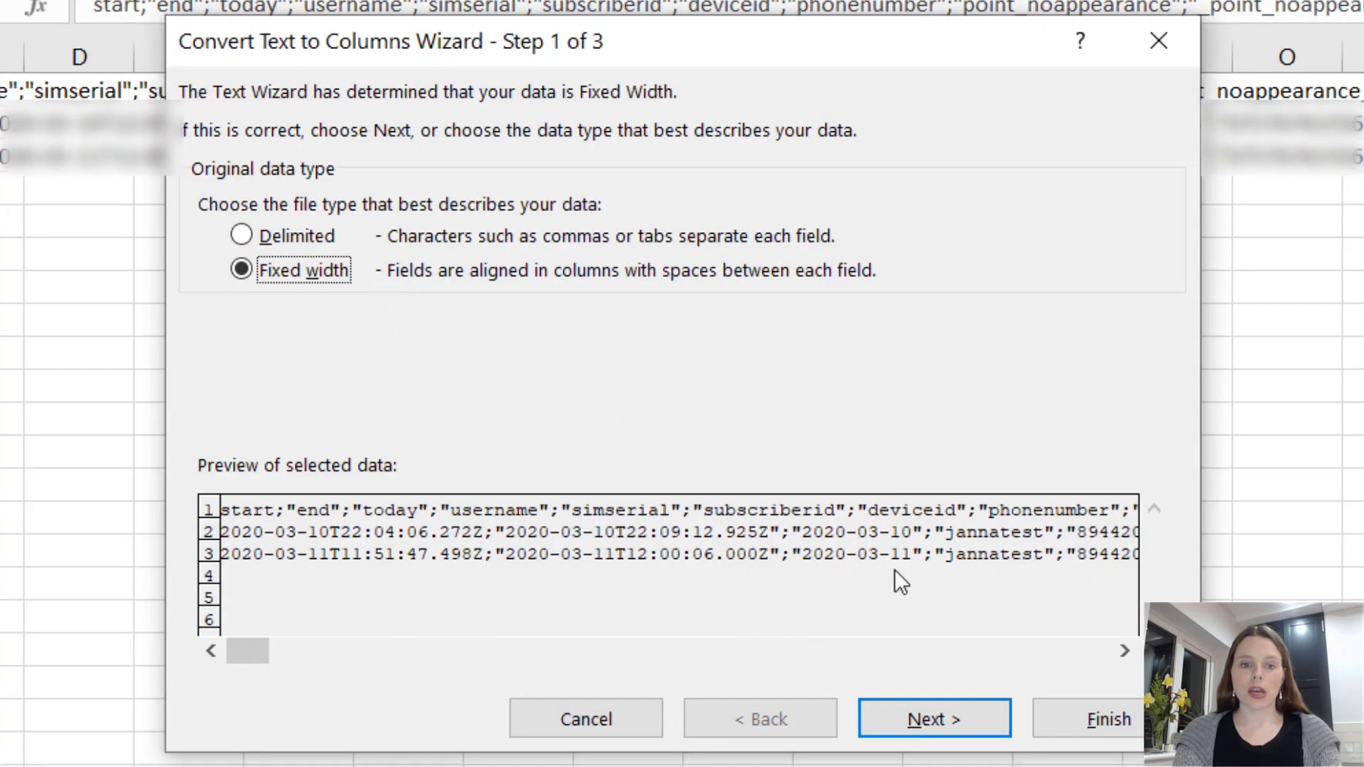
left_click(269, 236)
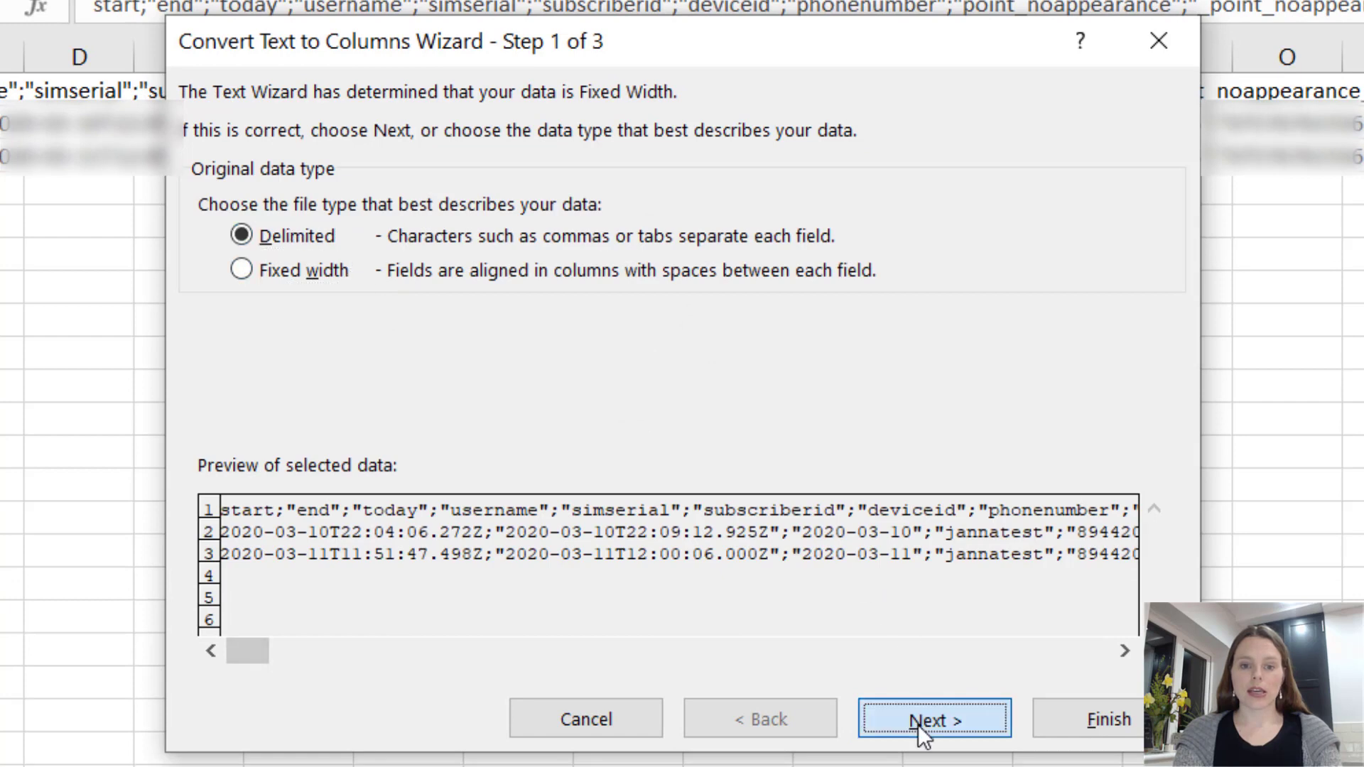
left_click(918, 723)
left_click(279, 209)
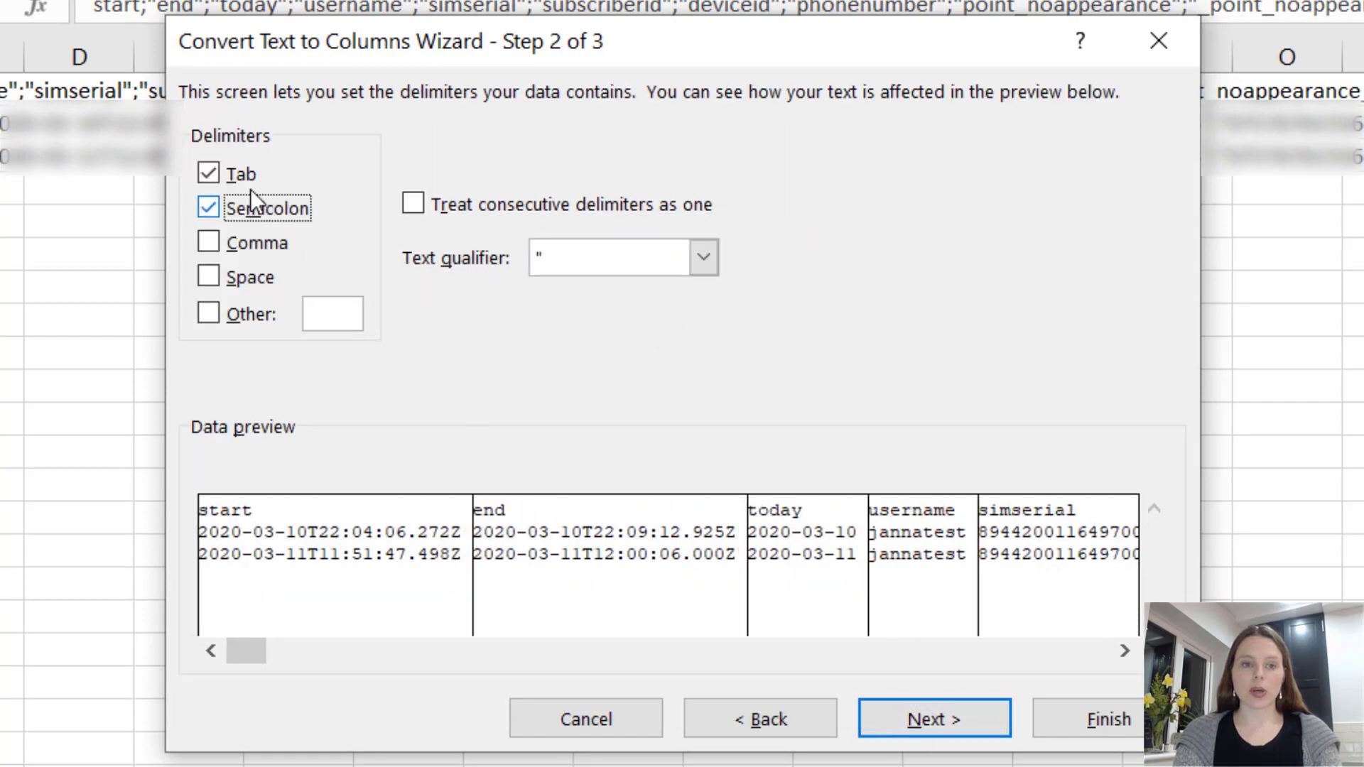
left_click(242, 174)
left_click(1108, 719)
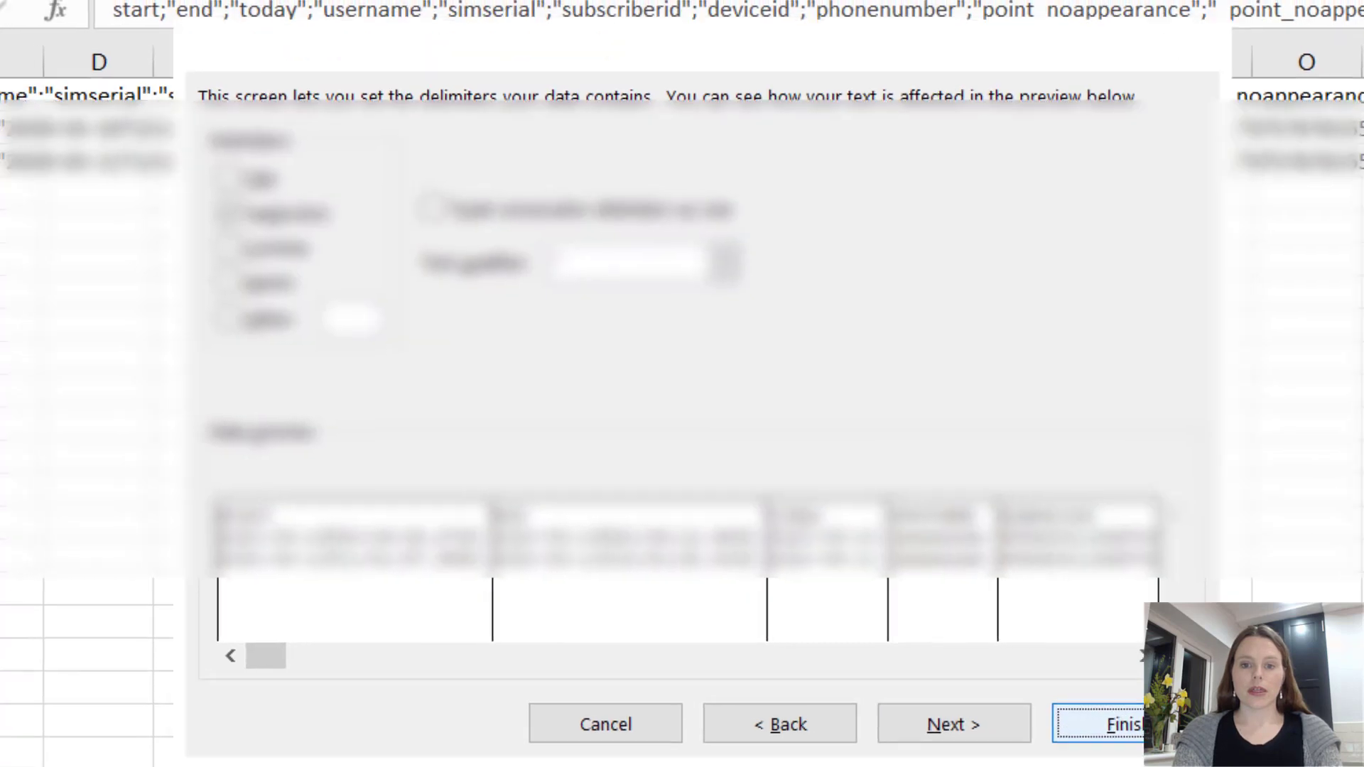
- Autofit every column's width on the sheet and review the split values
left_click(25, 158)
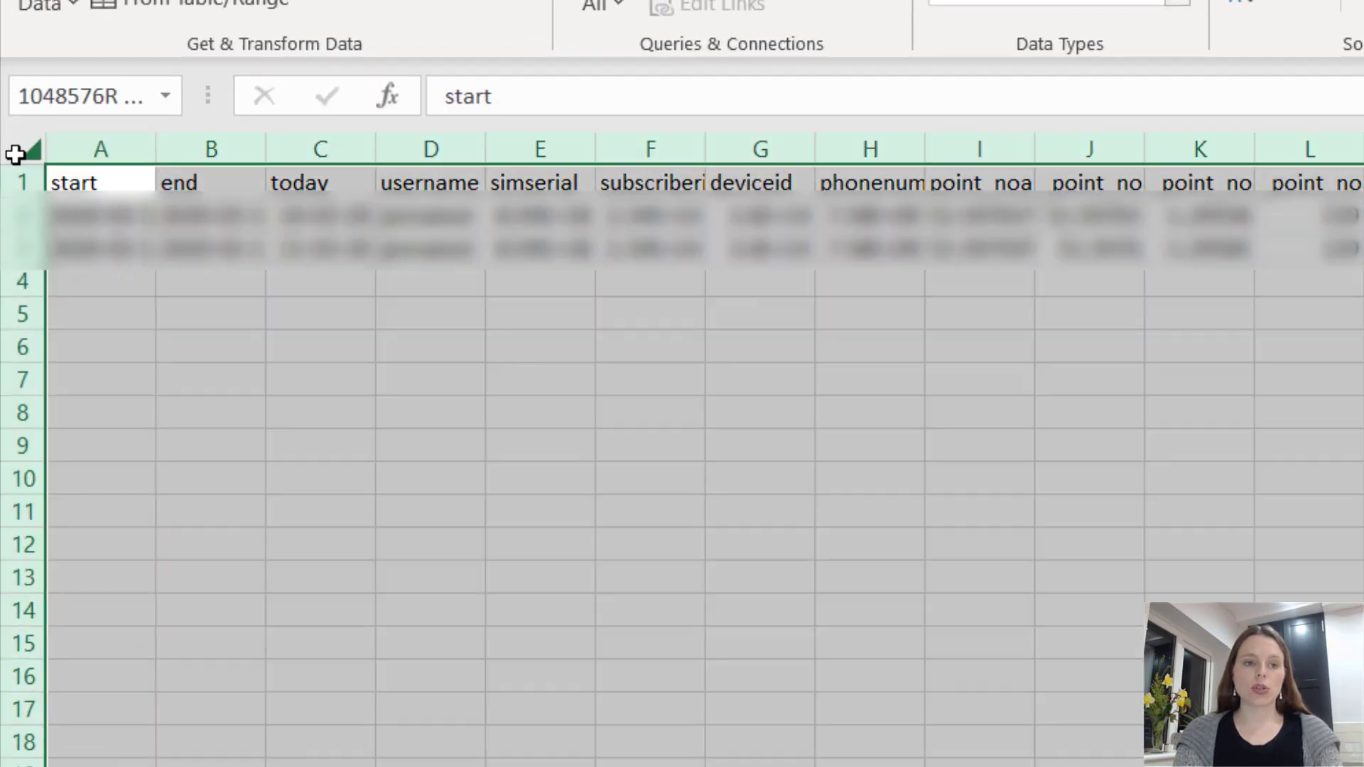
double_click(155, 148)
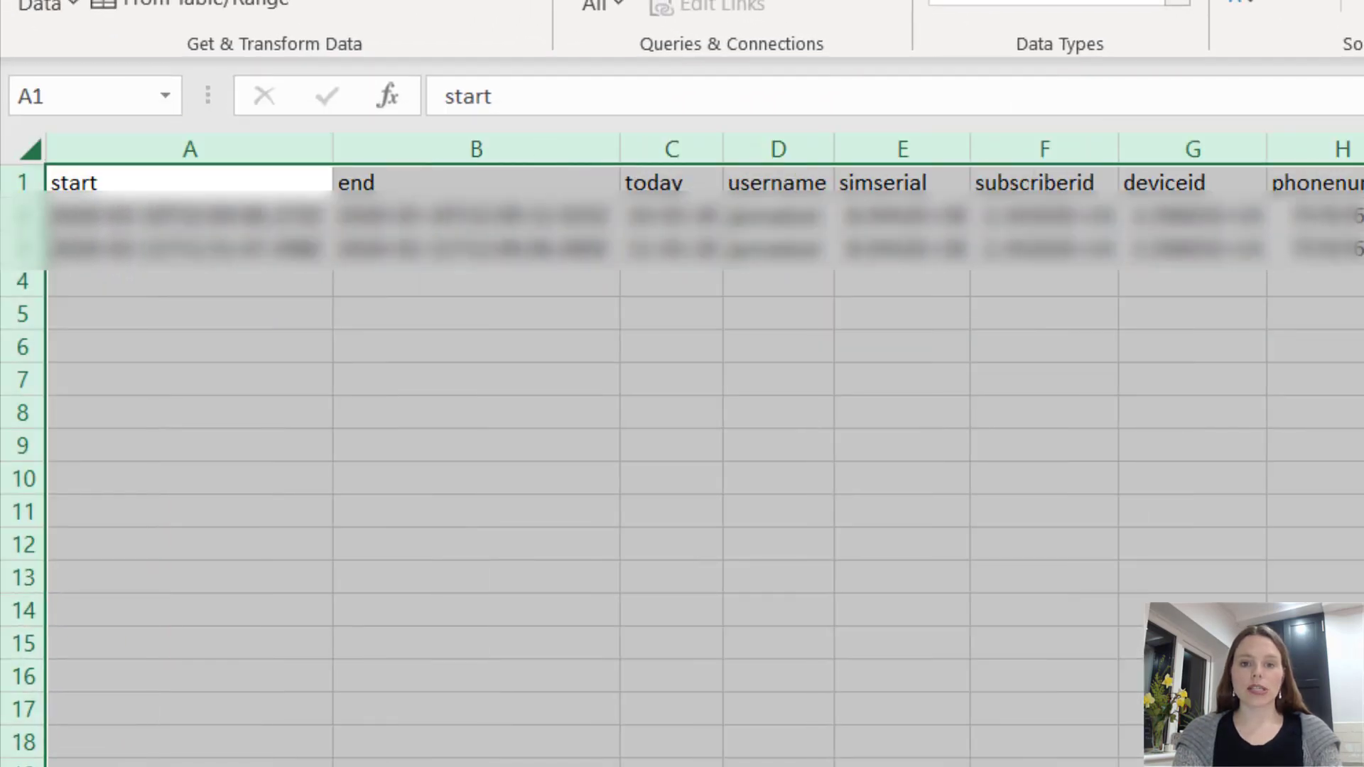
left_click(978, 248)
key("Right")
key("Right")
key("Right")
key("Right")
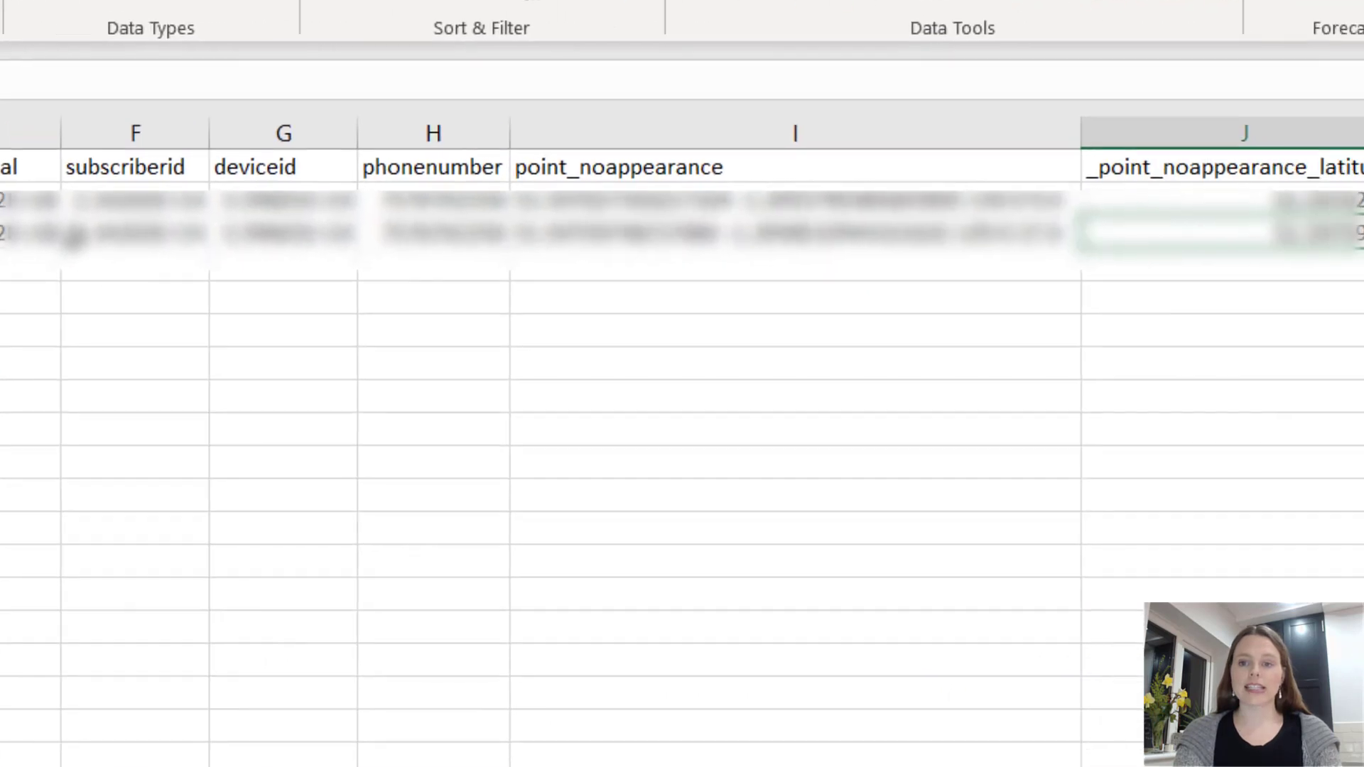
key("Left")
key("Left")
key("Up")
key("Up")
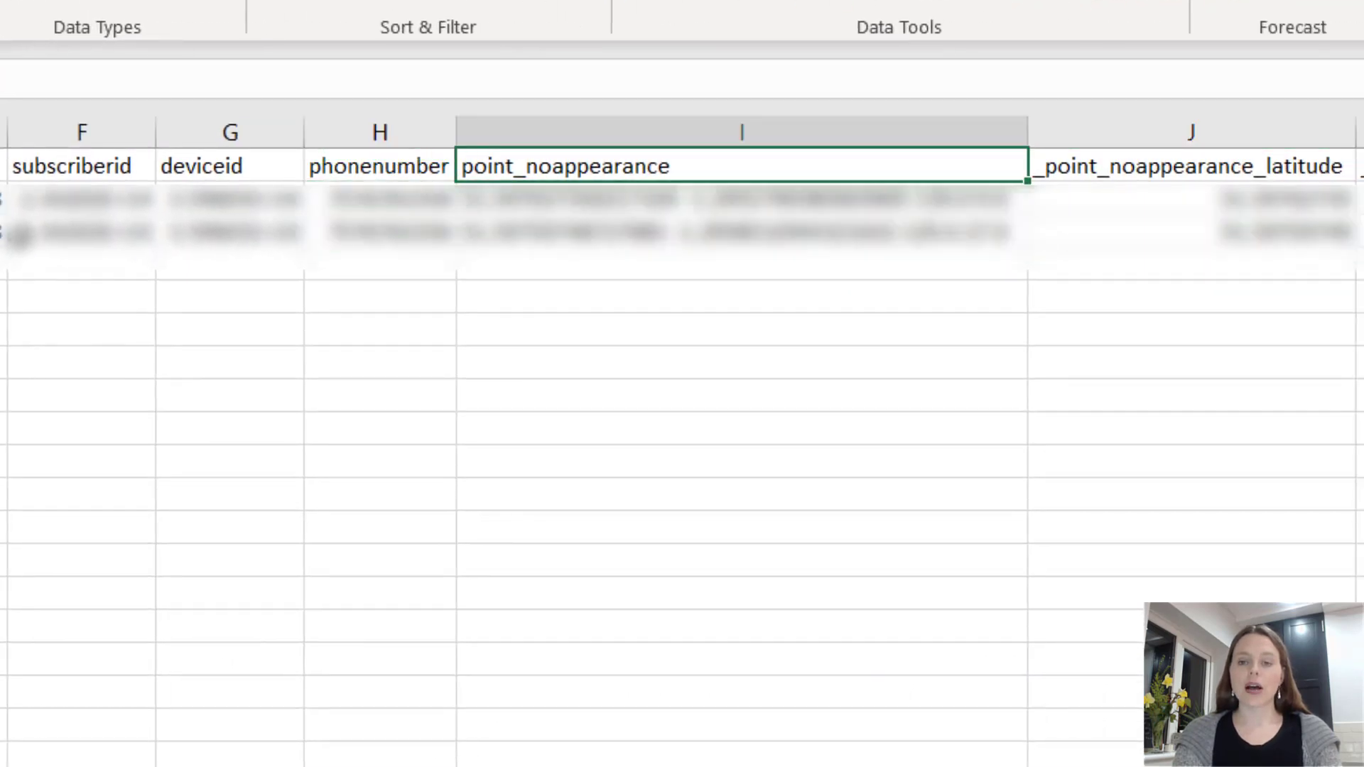
key("Right")
key("Right")
key("Right")
key("Right")
key("Right")
key("Left")
key("Left")
key("Left")
key("Left")
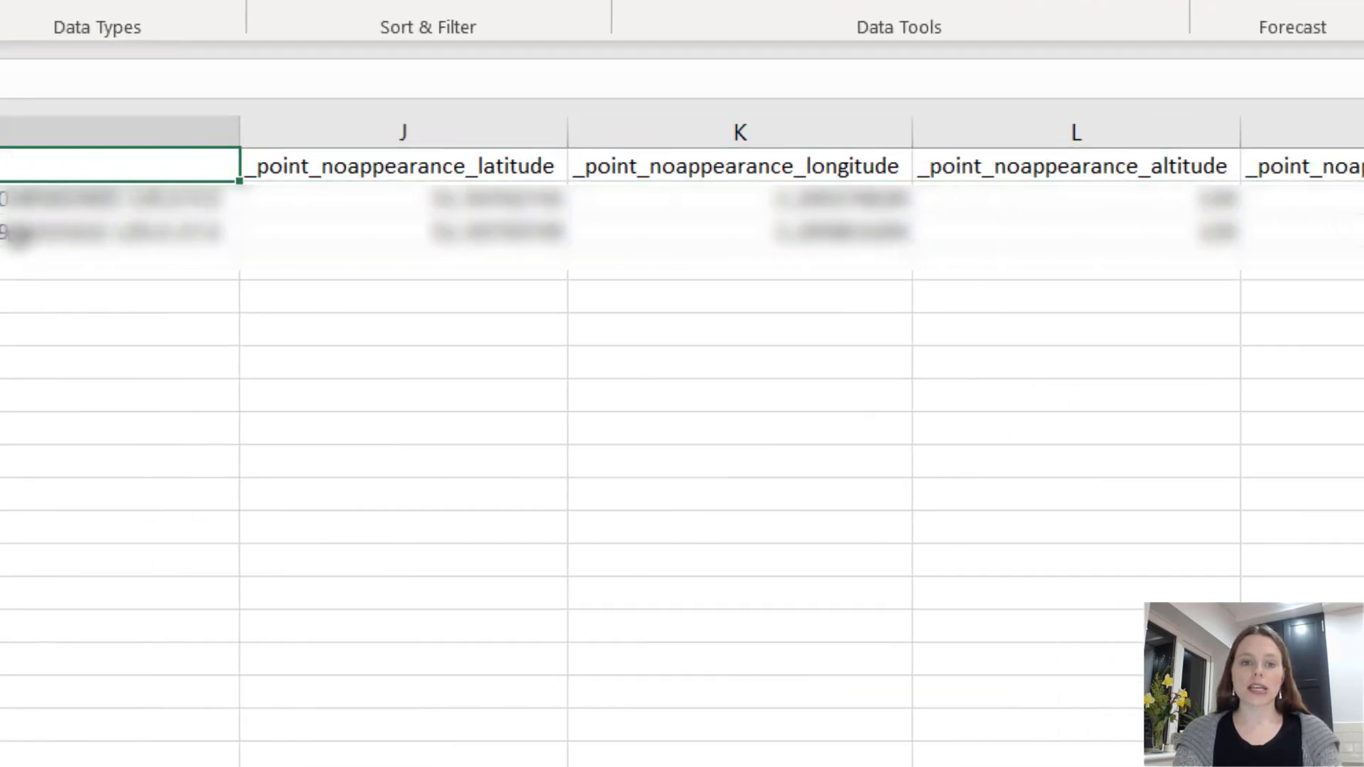
- Select the latitude and longitude columns J and K together
left_click(26, 133)
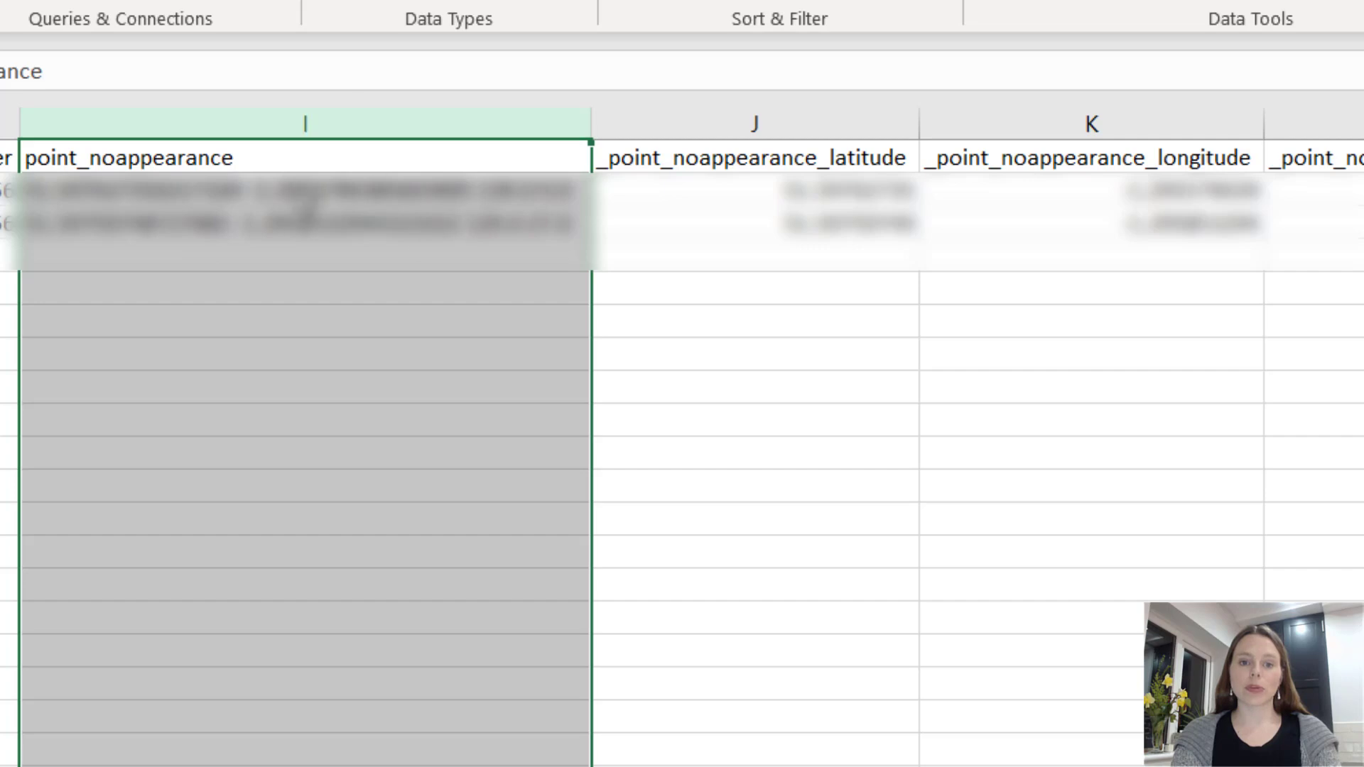
left_click(183, 186)
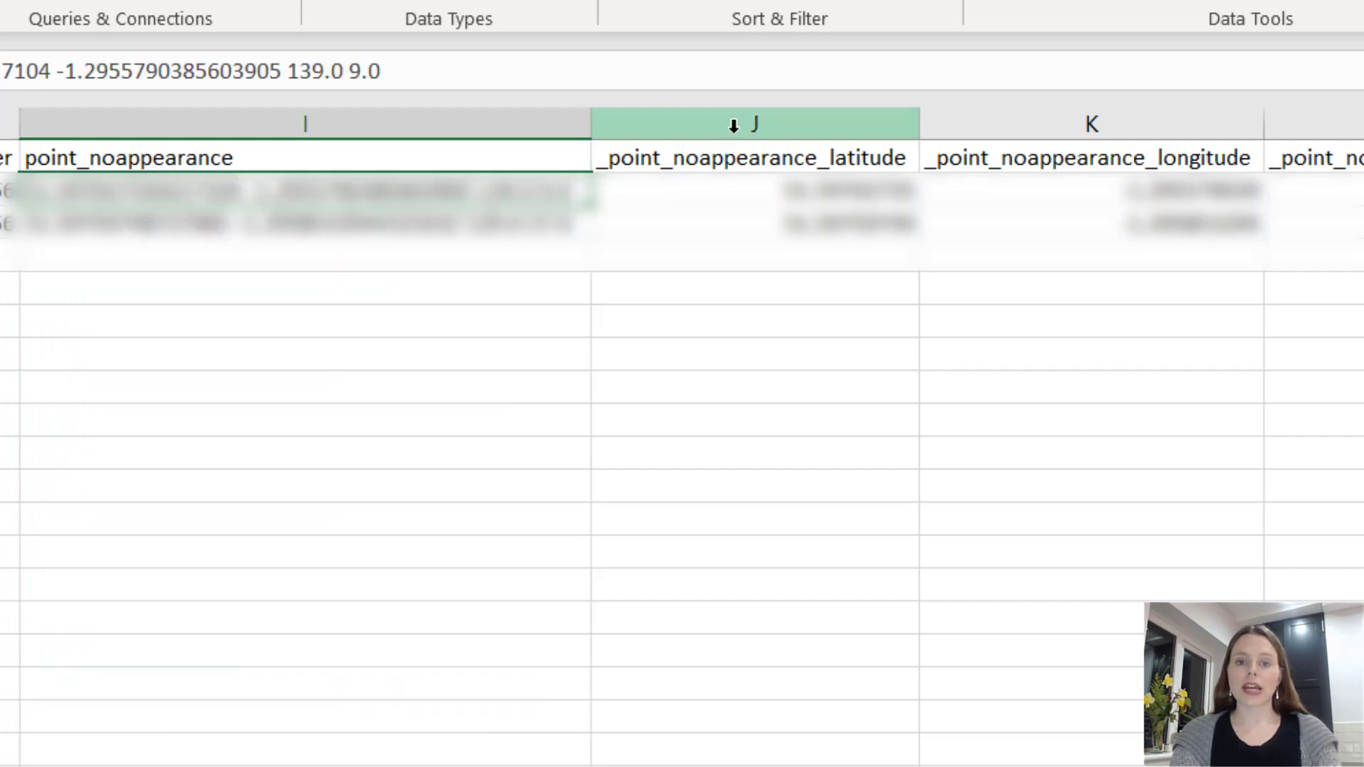
left_click(774, 125)
left_click(1208, 125)
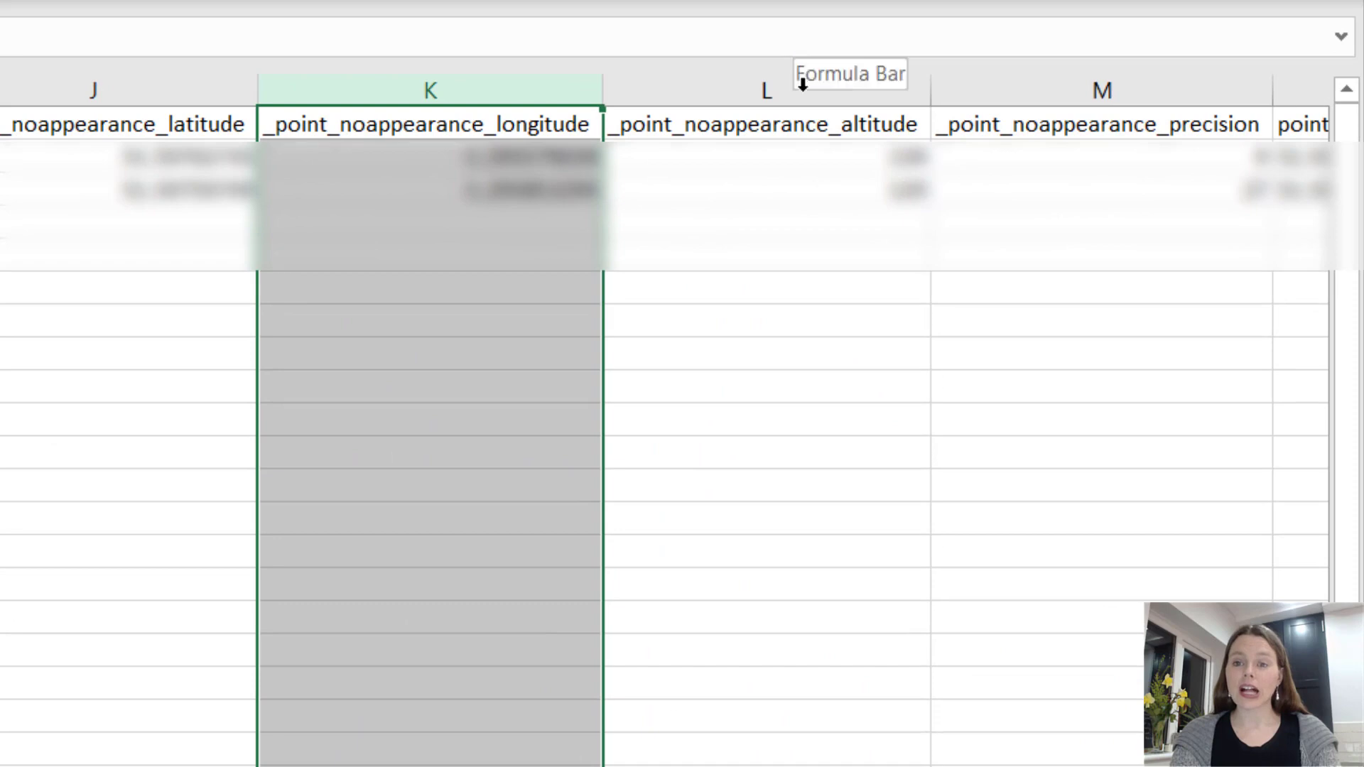
left_click(802, 86)
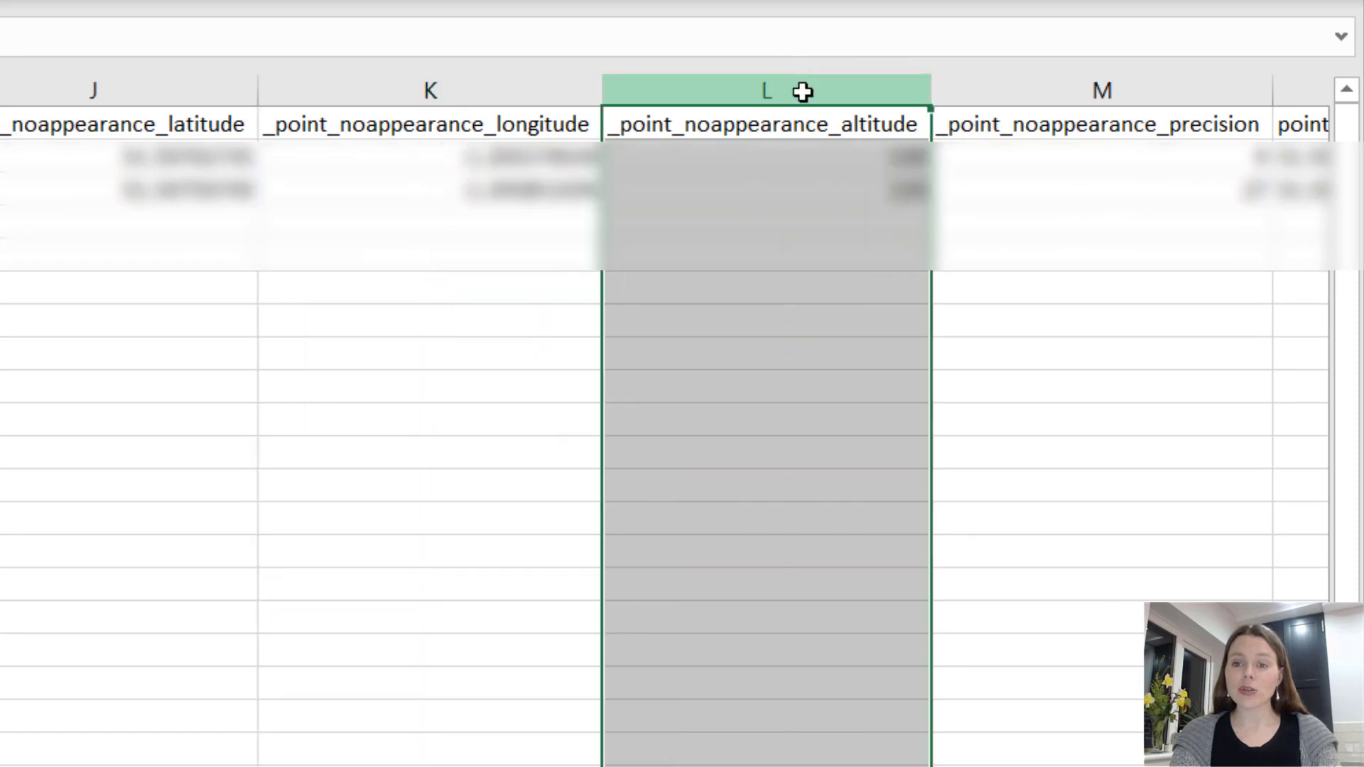
left_click(1063, 81)
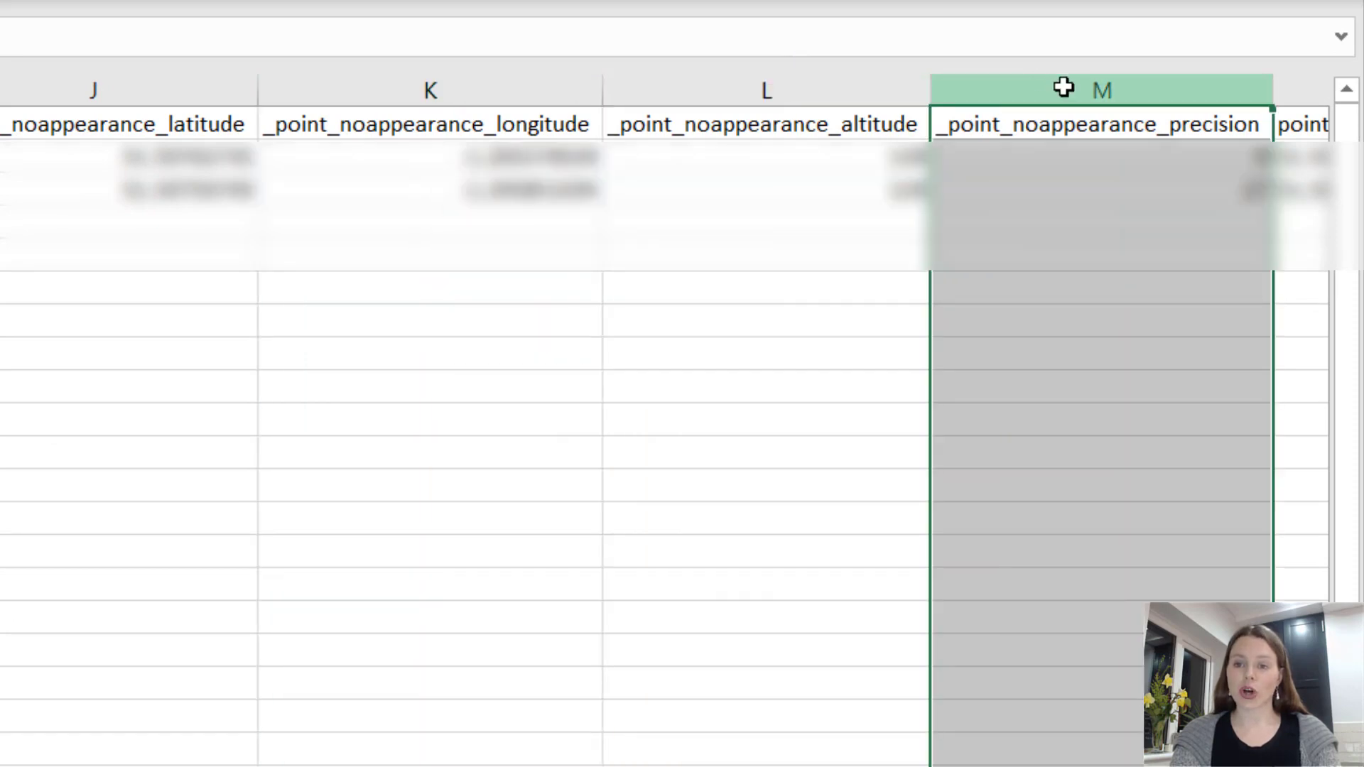
left_click_drag(210, 79, 404, 65)
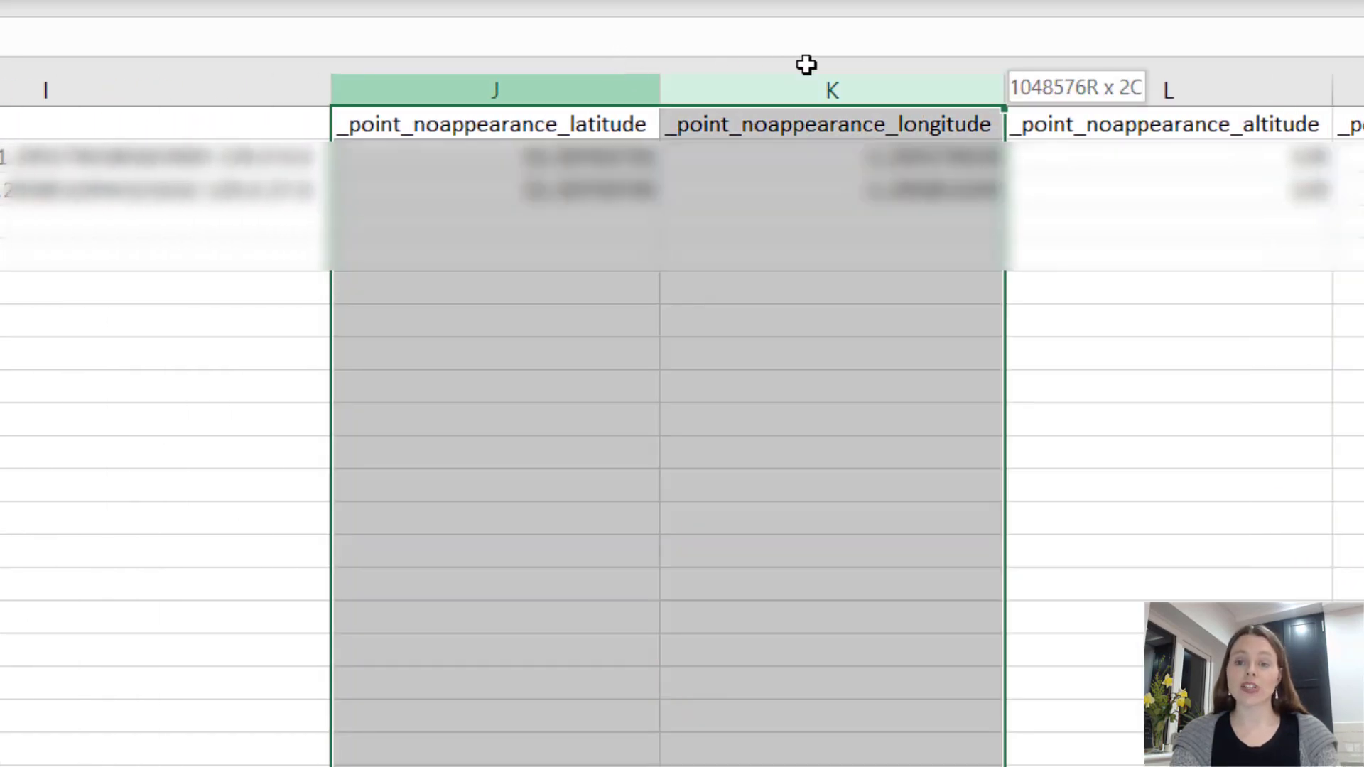
left_click_drag(805, 65, 806, 65)
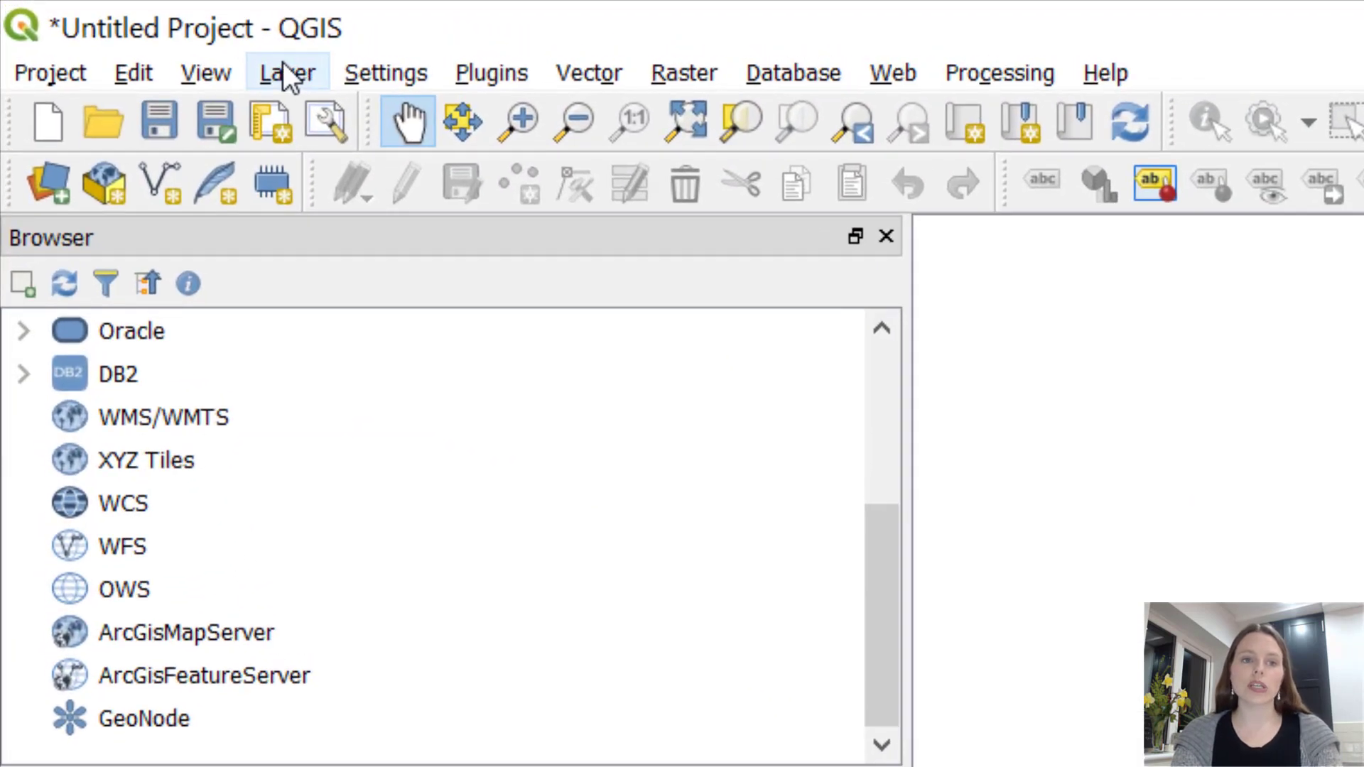
- Open the Layer menu to reach the delimited text import
left_click(284, 65)
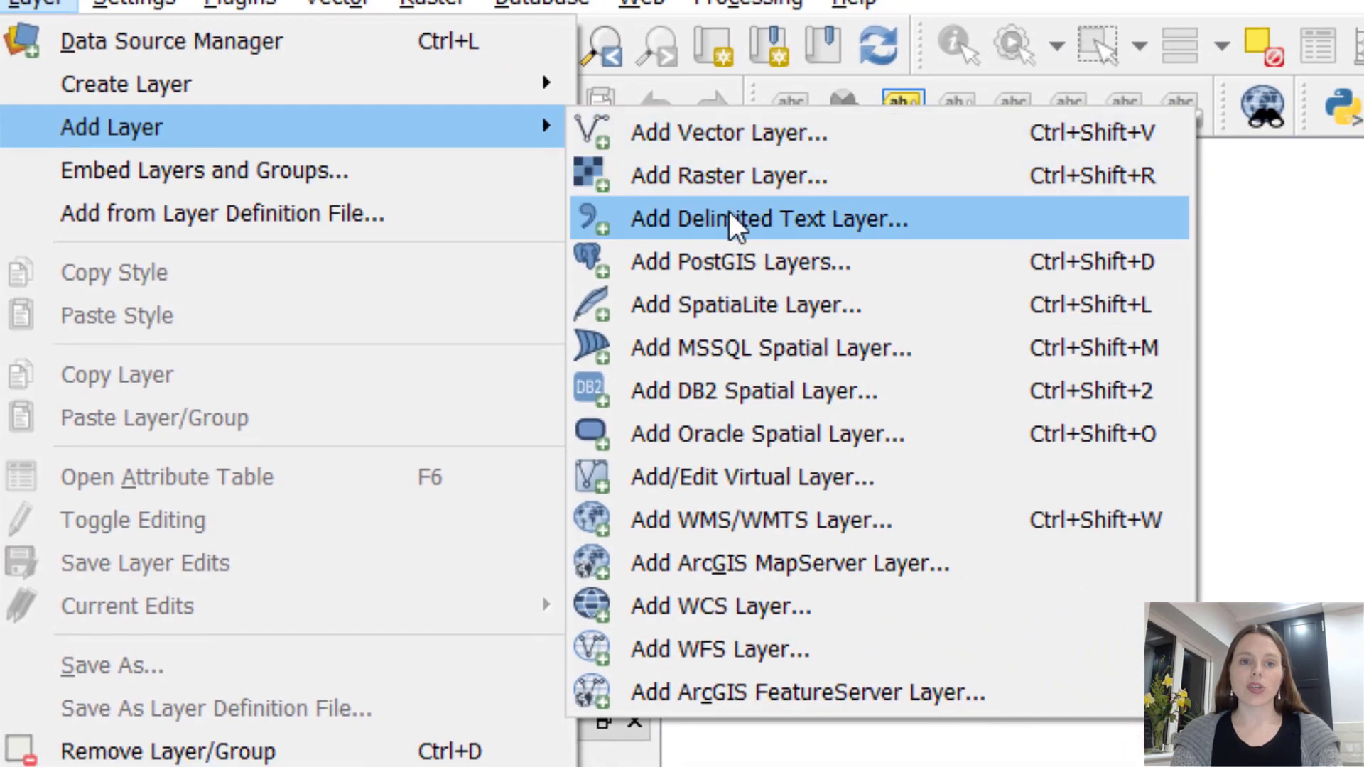
- Load the Geo Collect! CSV as delimited text, naming the layer Geopoint with quote character "
left_click(730, 220)
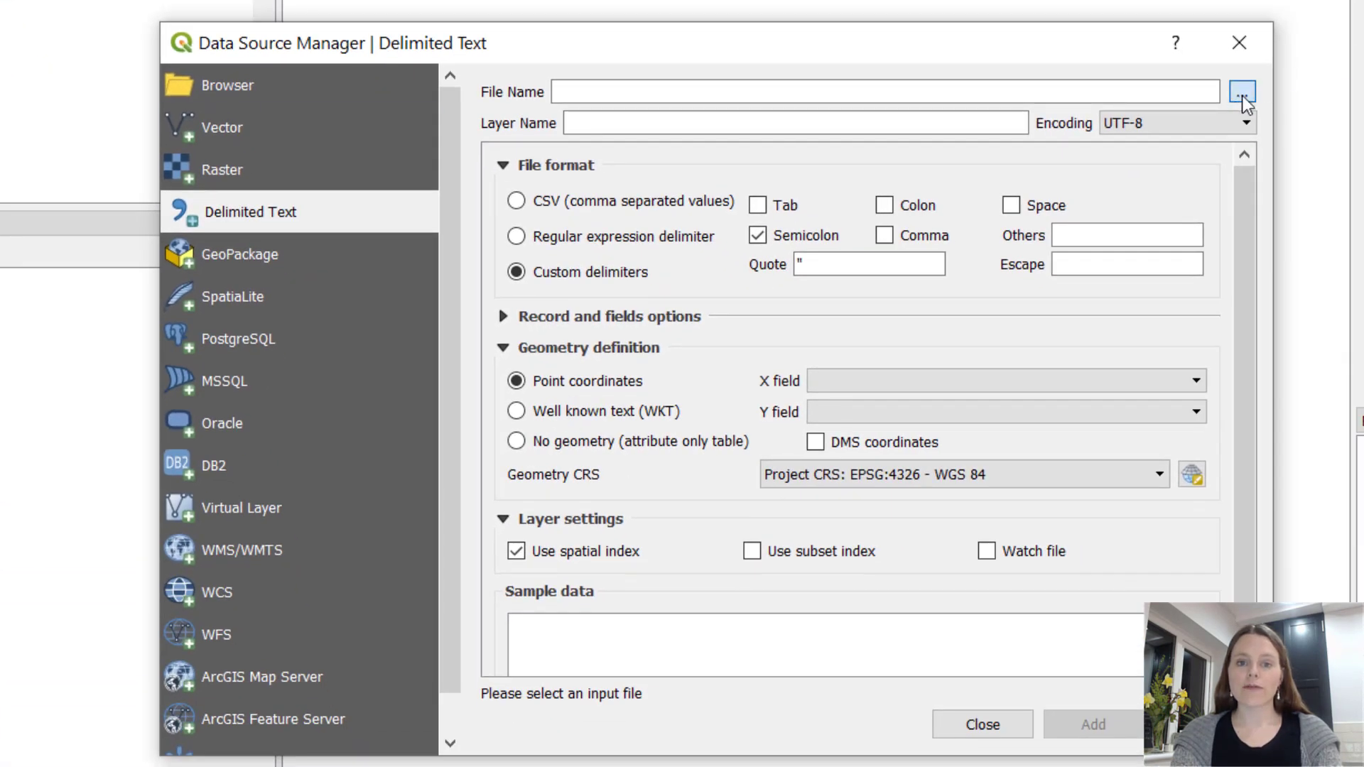
left_click(1241, 93)
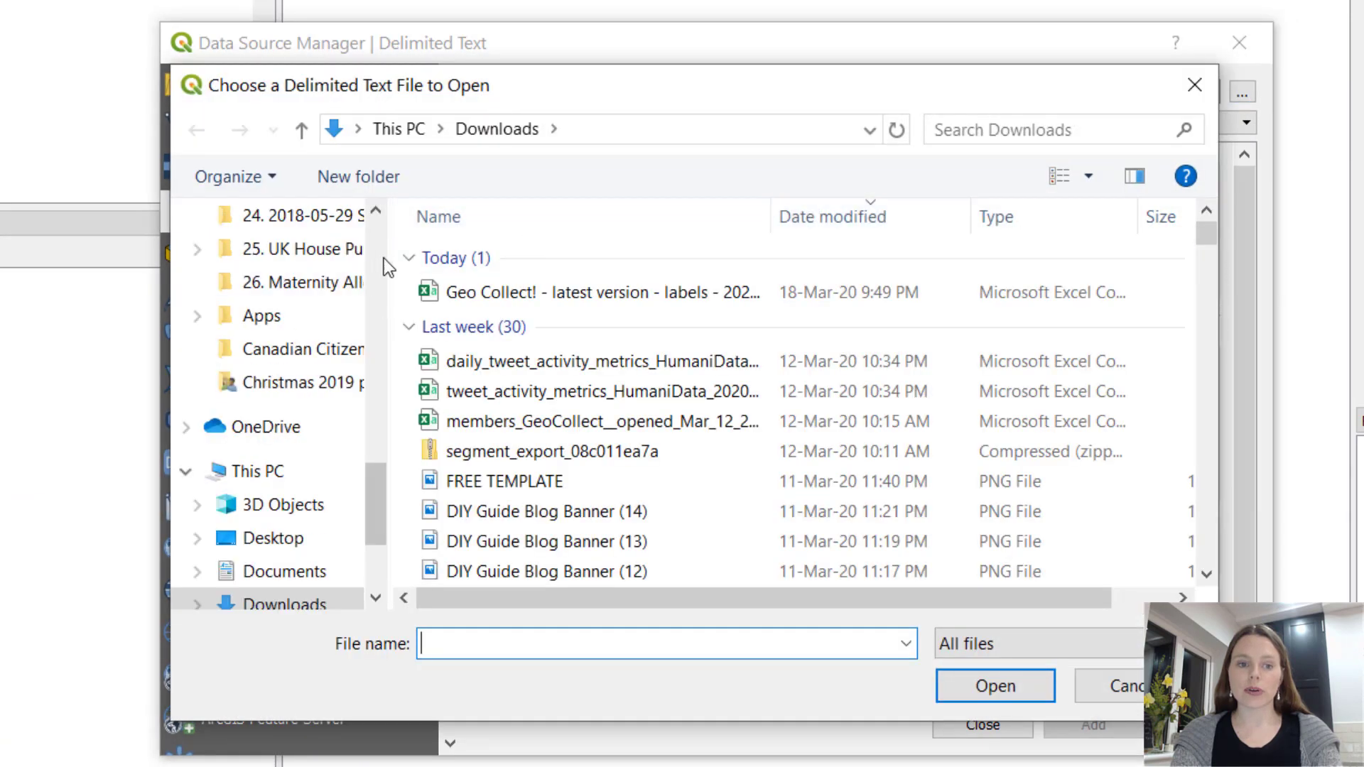
left_click(522, 292)
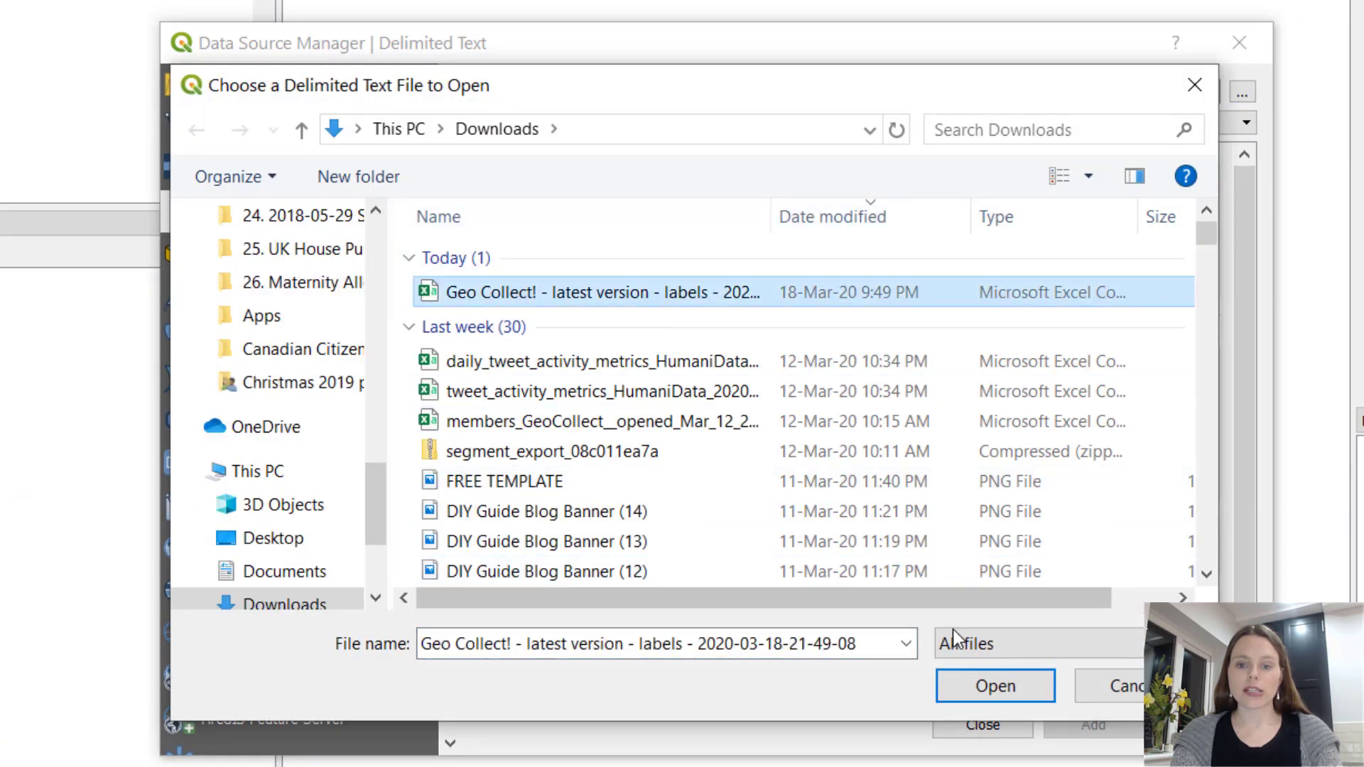
left_click(1012, 693)
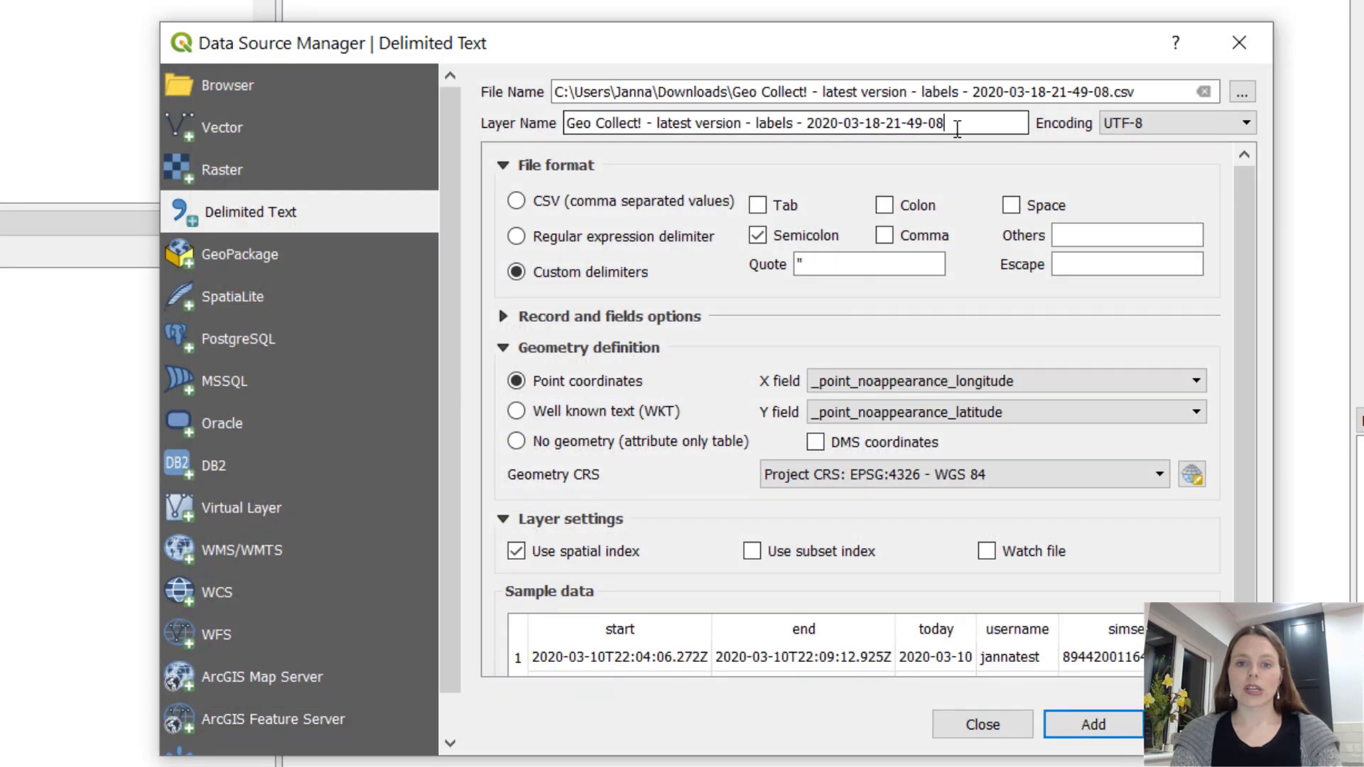
left_click_drag(957, 128, 546, 110)
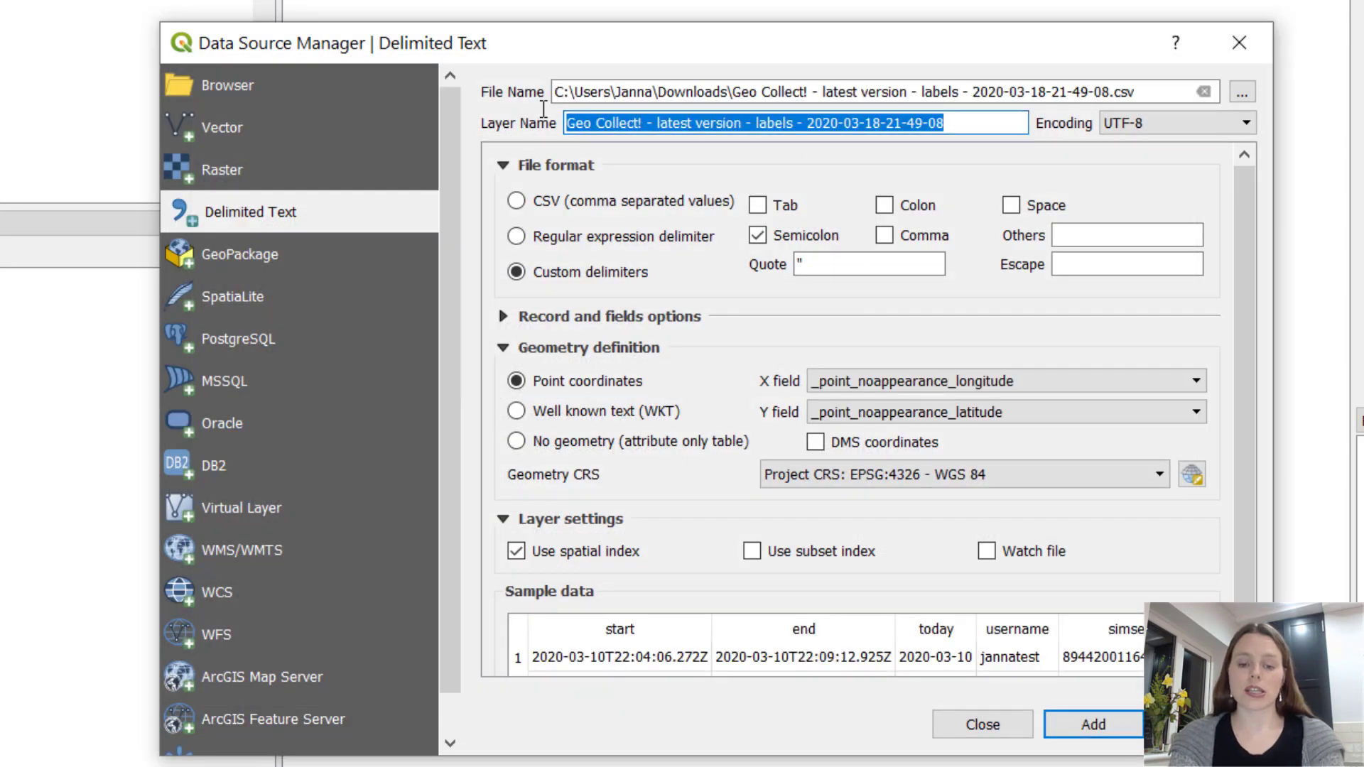
type("Geopoint")
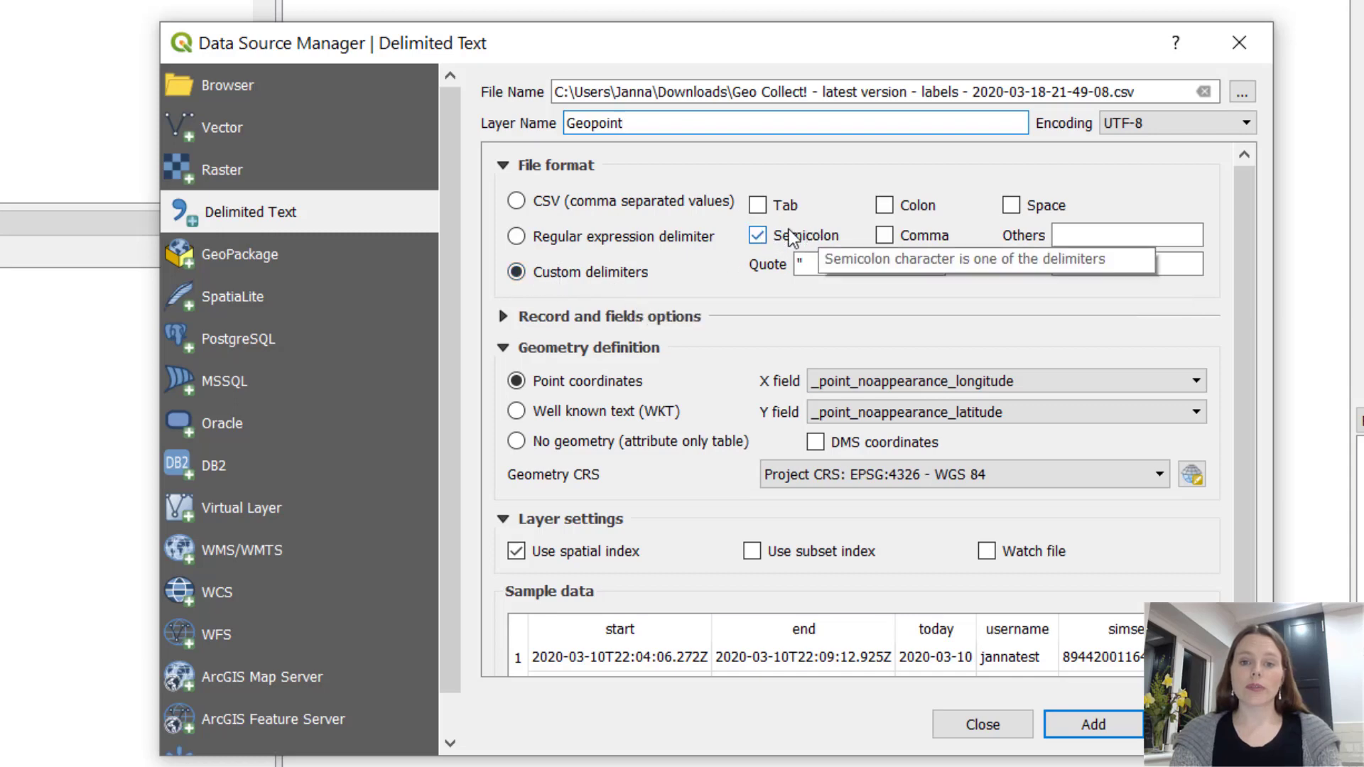
left_click(801, 263)
key("BackSpace")
type("\"")
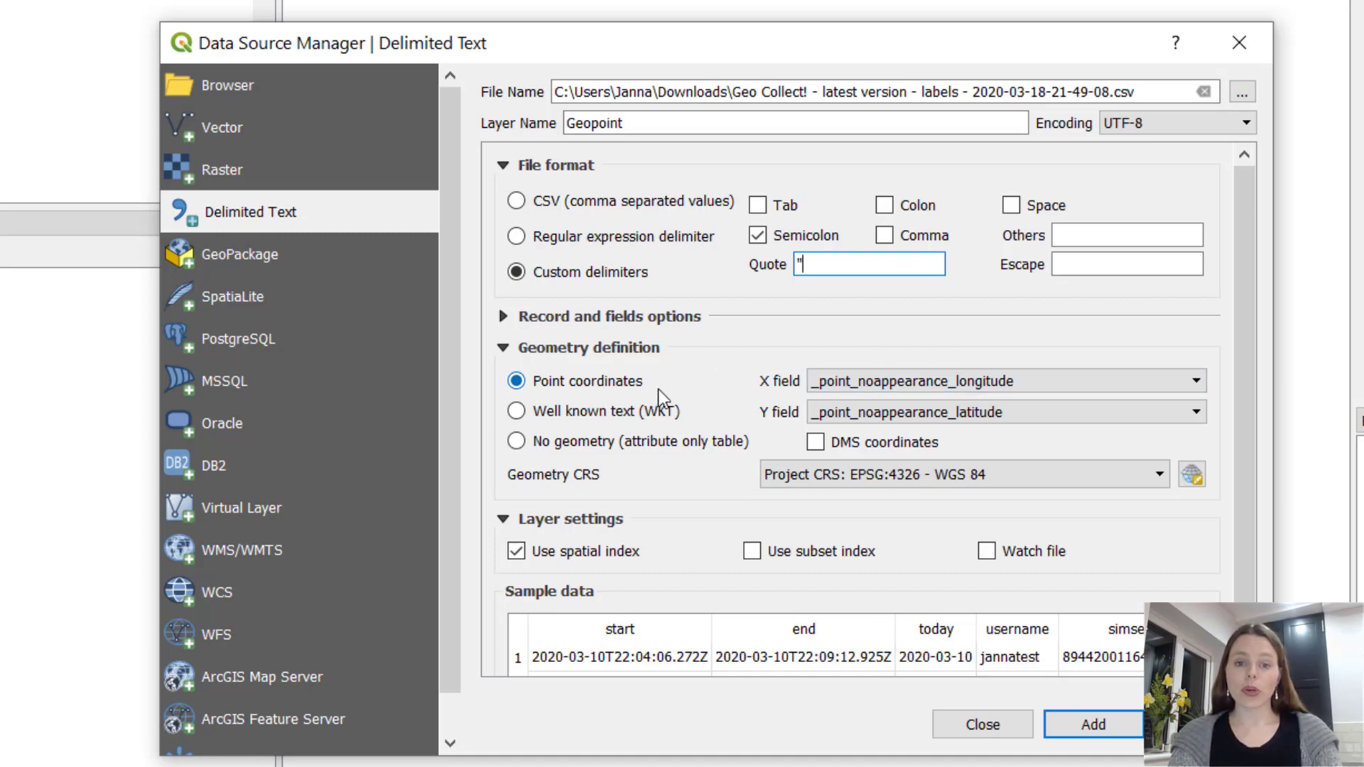
- Use _point_noappearance_longitude as X and latitude as Y, keep EPSG:4326, and add the layer
left_click(916, 386)
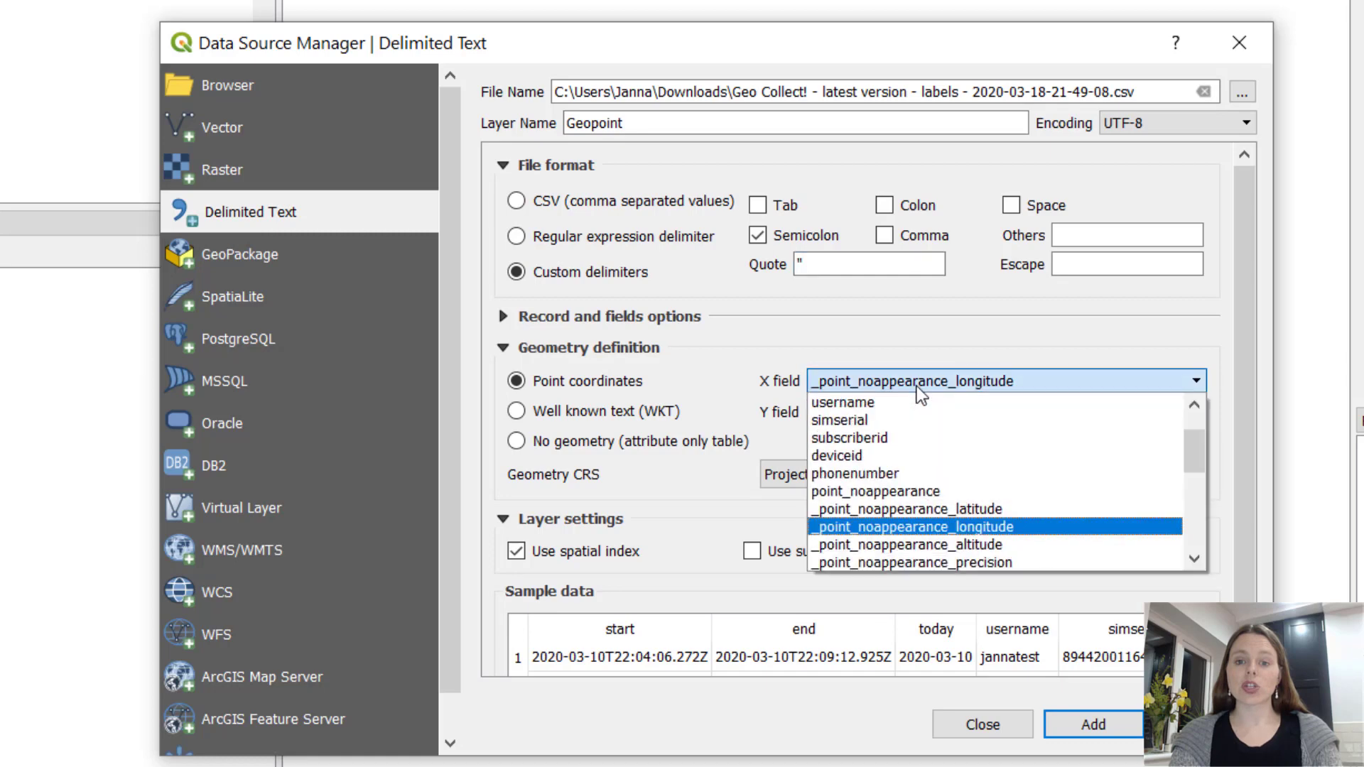
left_click(972, 526)
left_click(1052, 413)
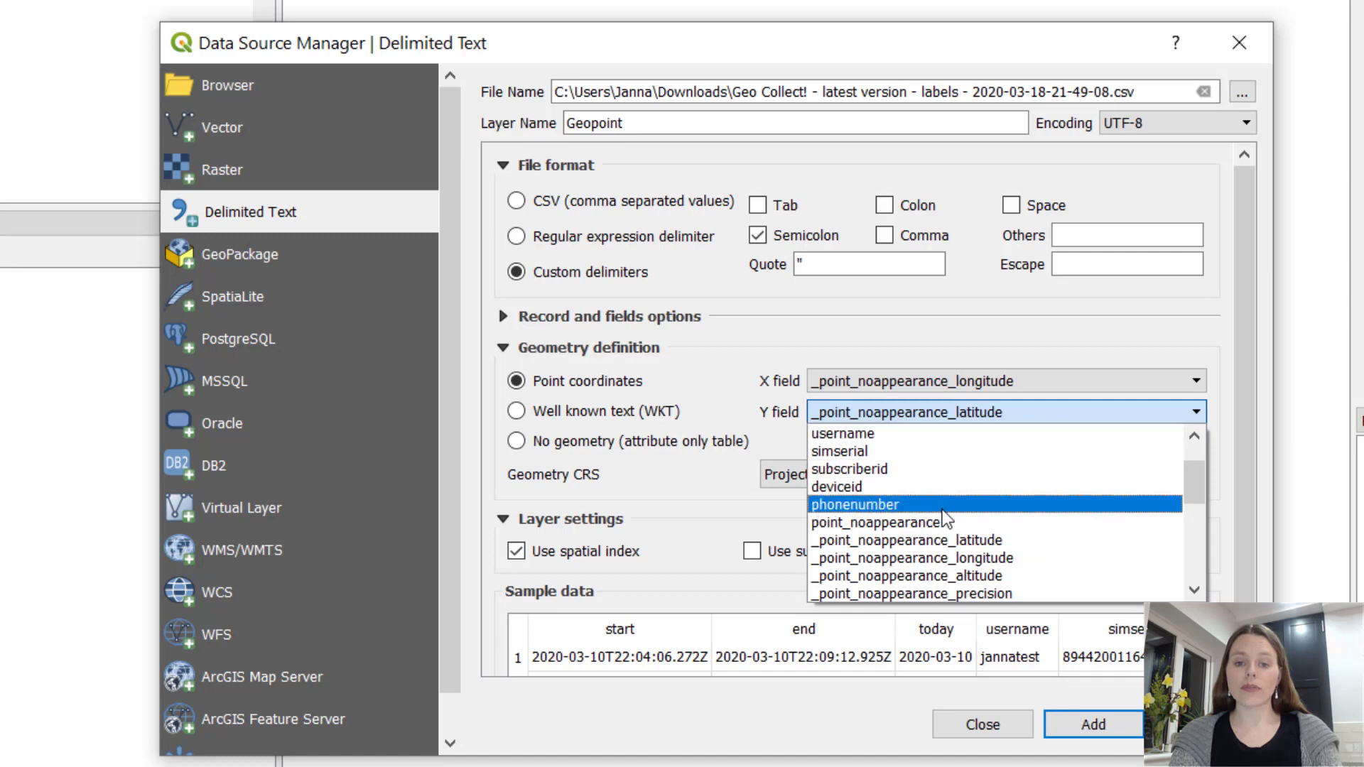
left_click(1004, 541)
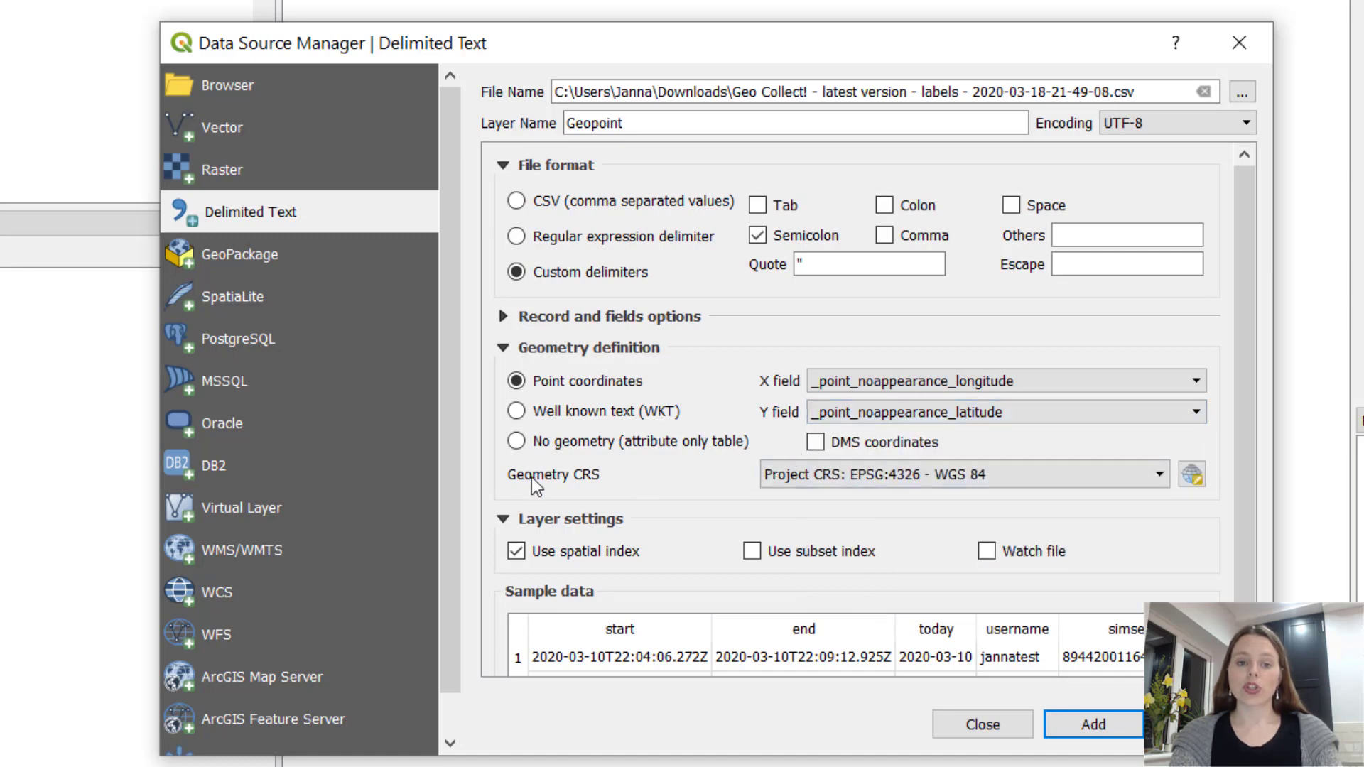
left_click(893, 476)
left_click(894, 475)
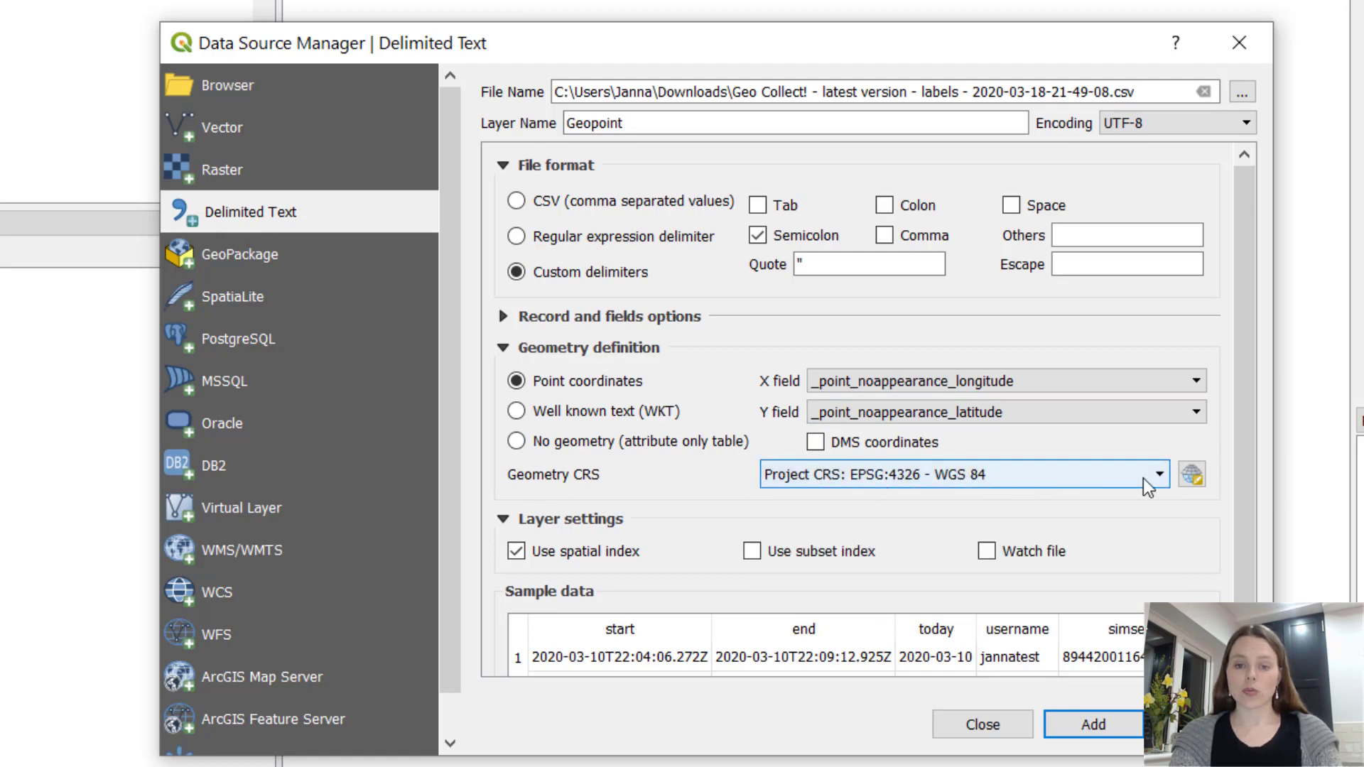
left_click(1117, 730)
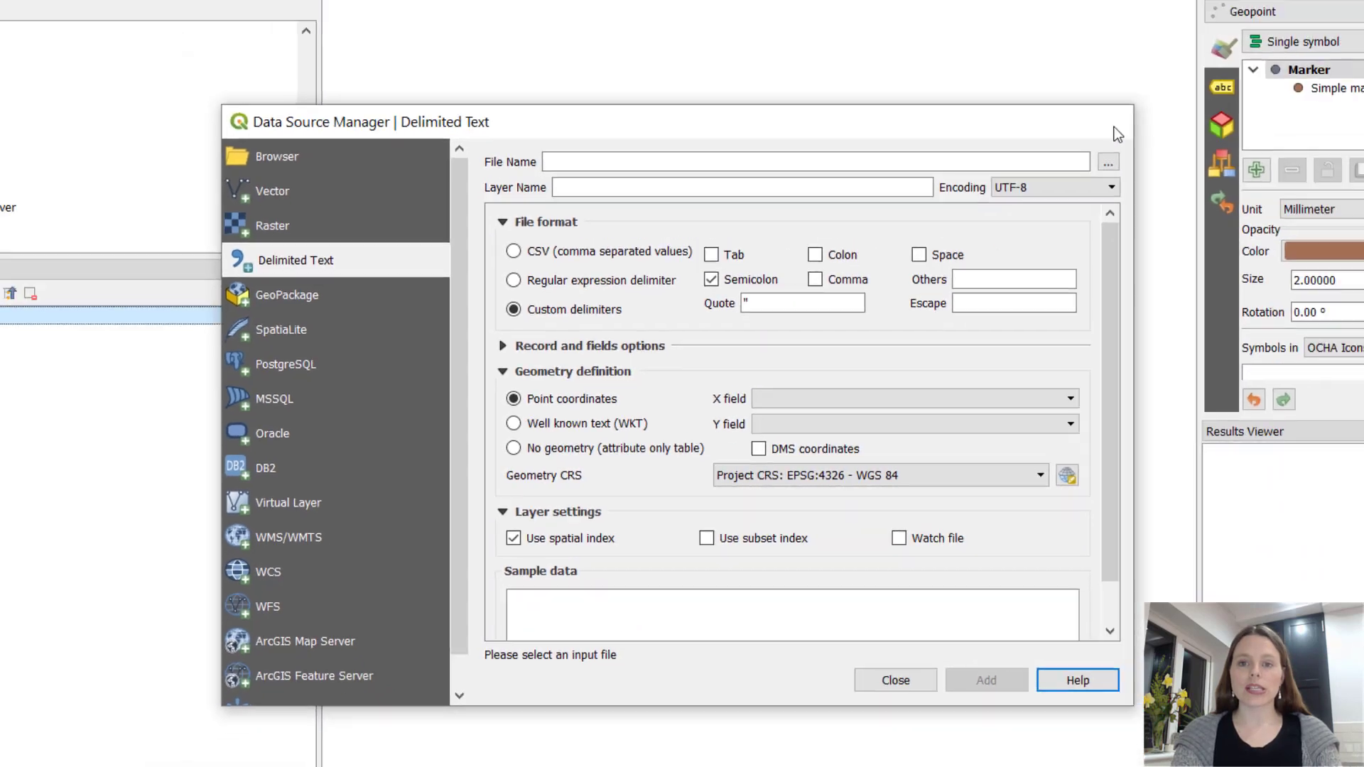
- Close the Data Source Manager and scroll the Browser panel down to XYZ Tiles
left_click(1249, 49)
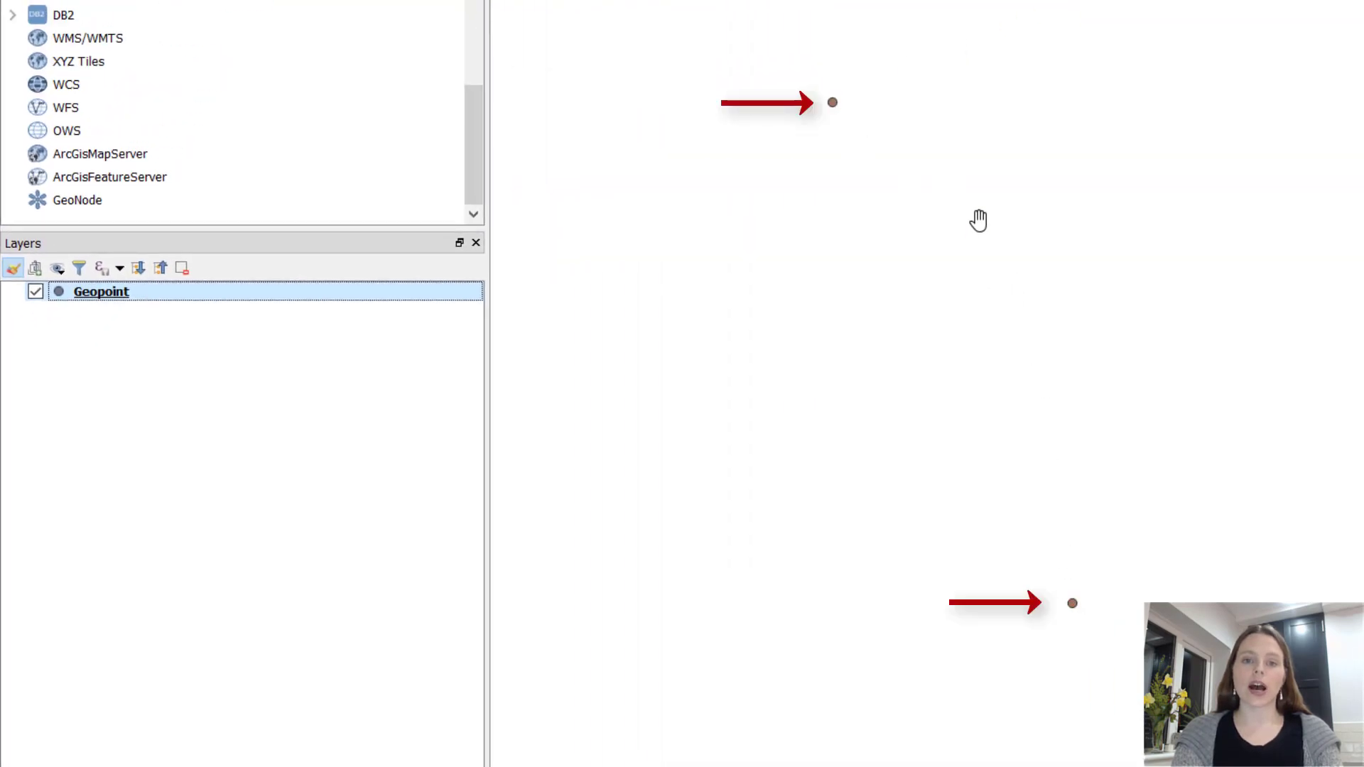
scroll(978, 220, "down", 1)
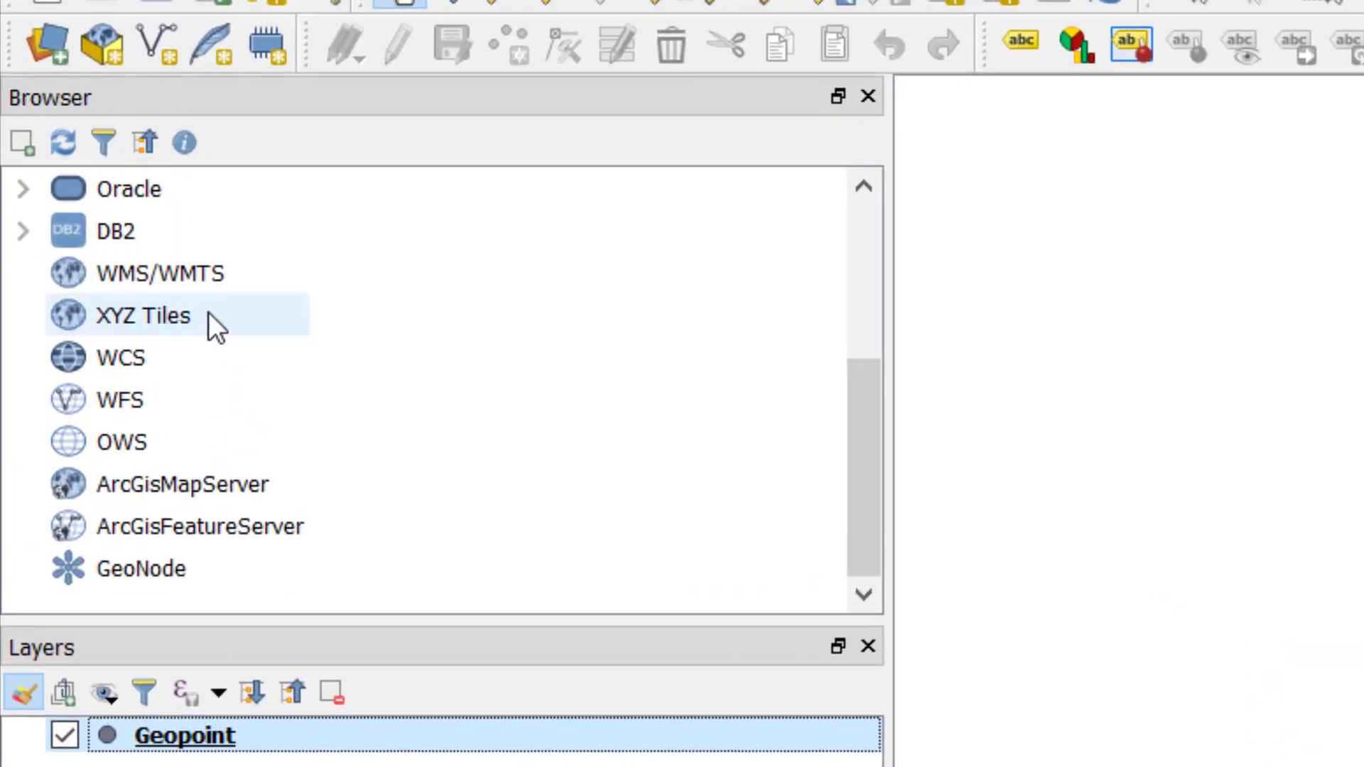
right_click(152, 322)
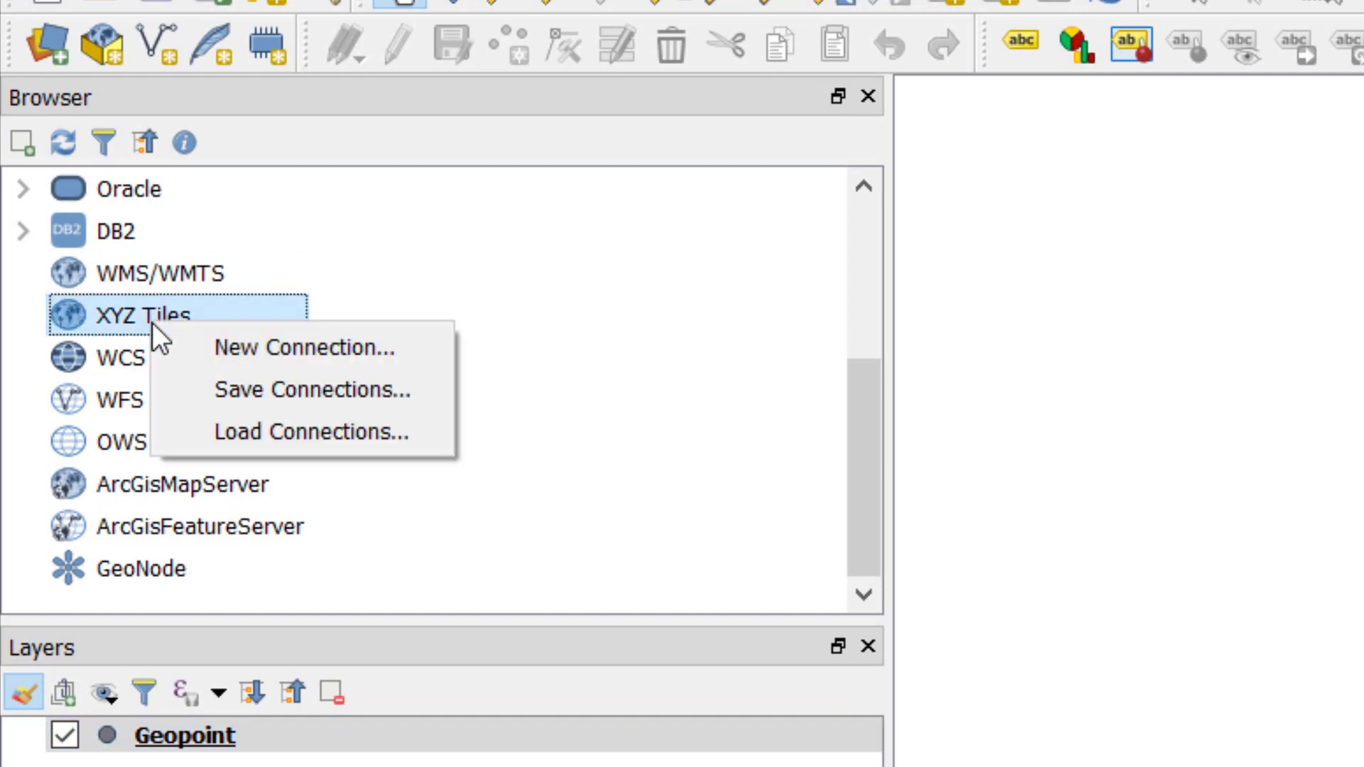
left_click(286, 356)
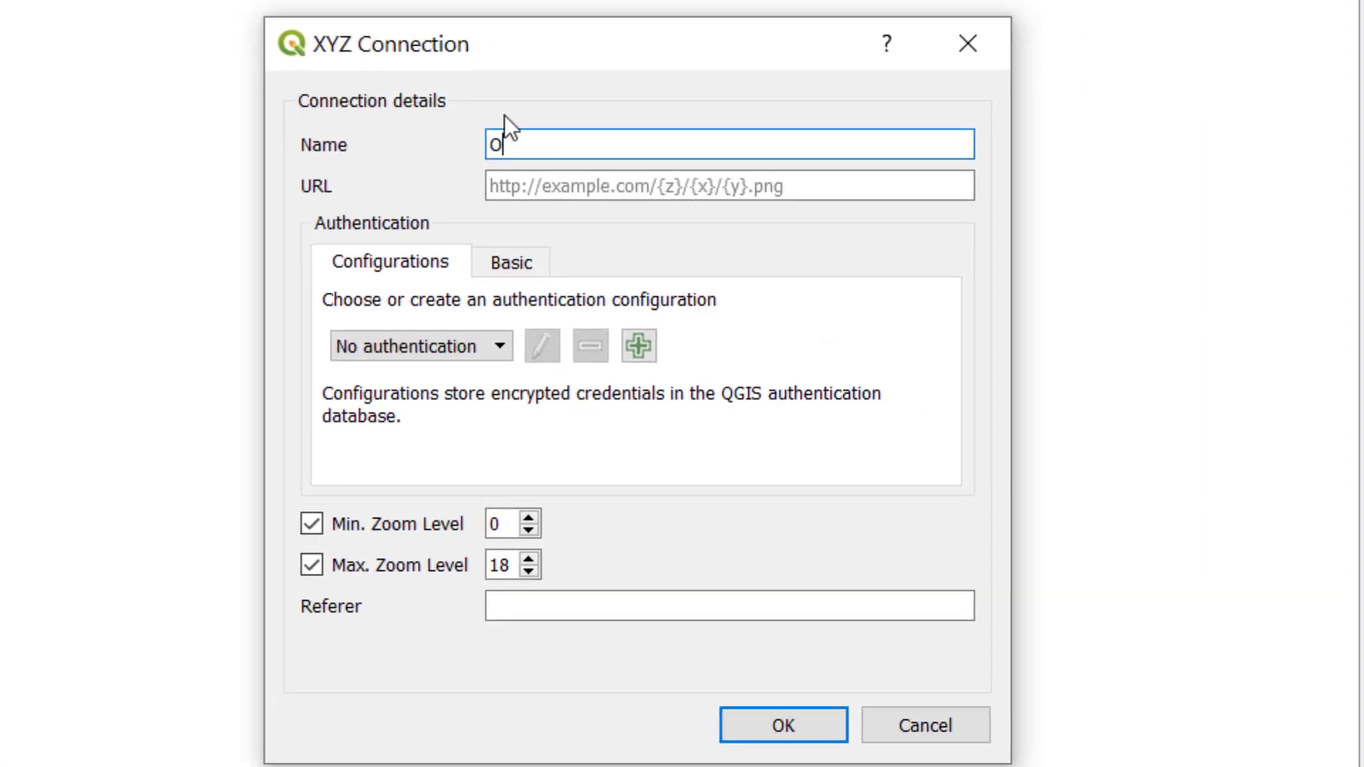
type("OpenStreetMap")
key("Tab")
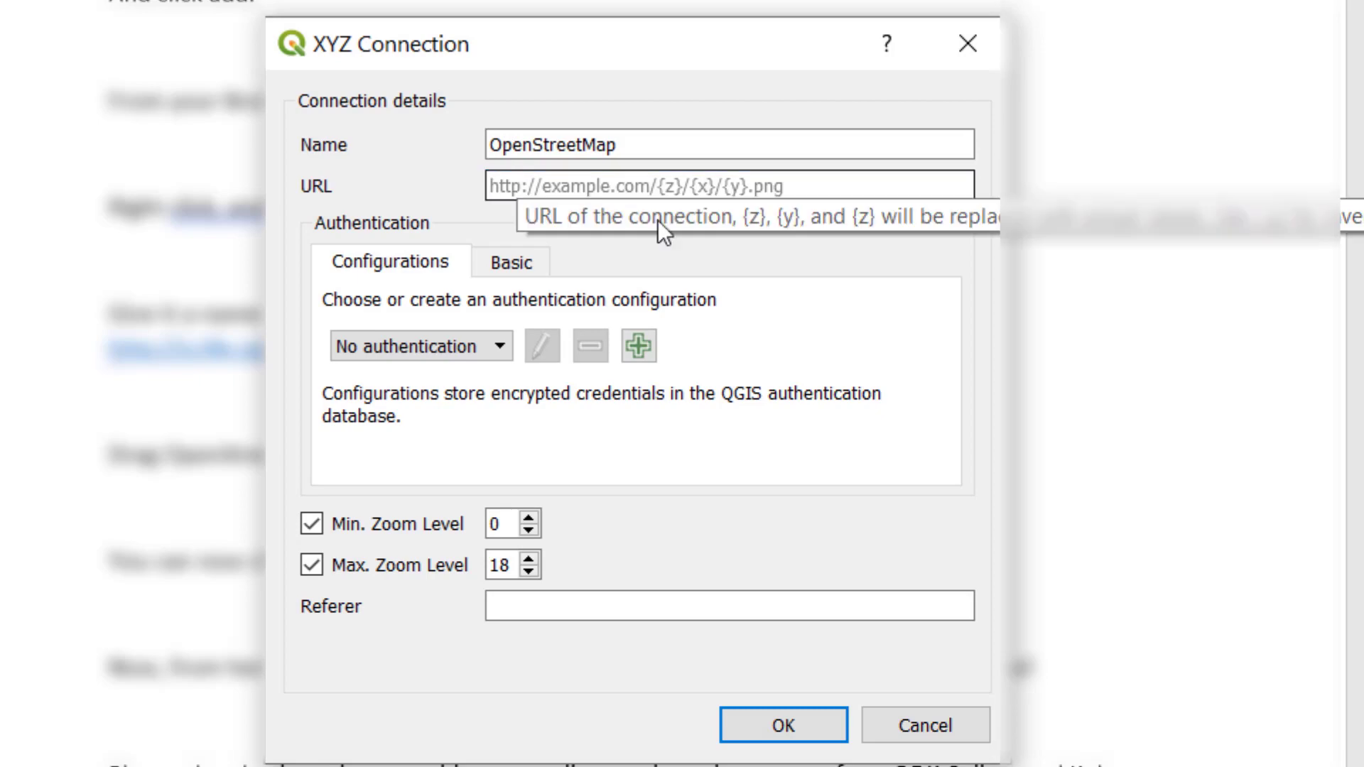
type("http://a.tile.openstreetmap.org/{z}/{x}/{y}.png")
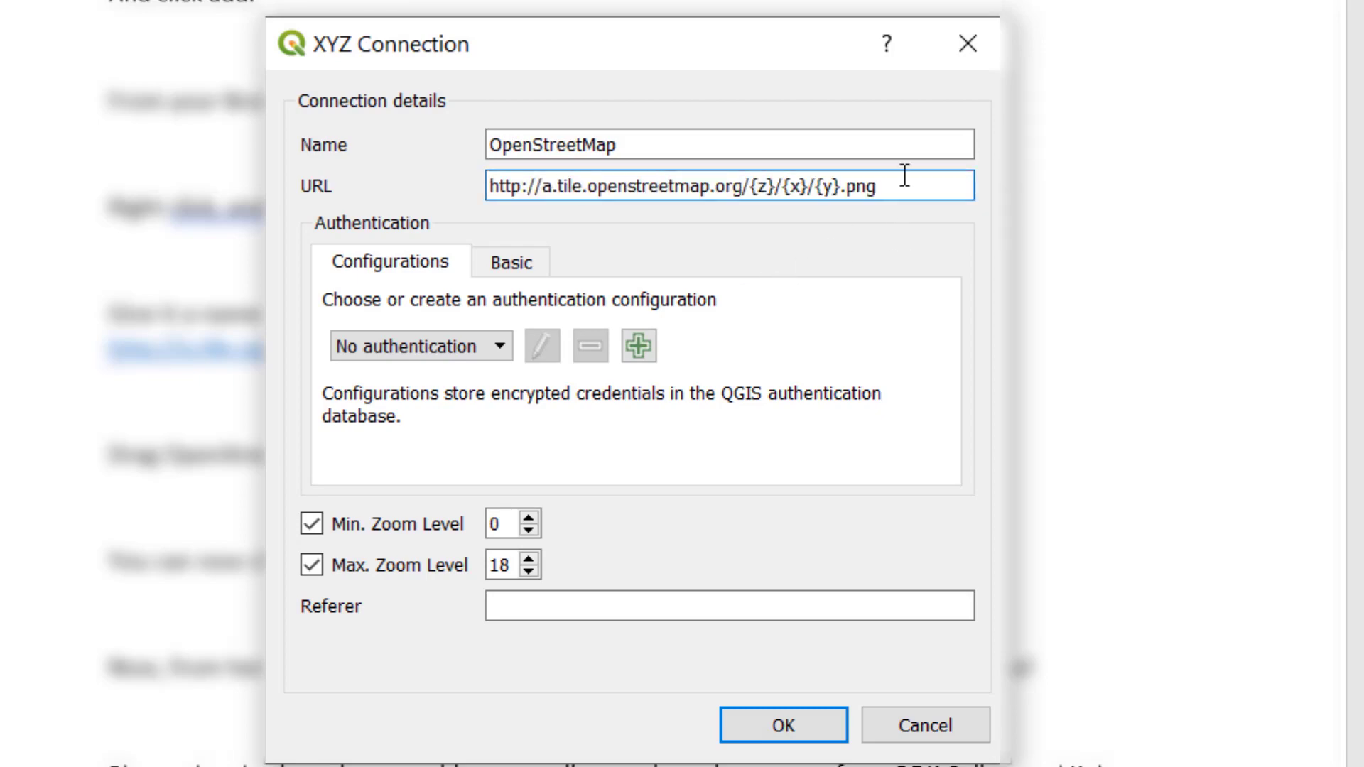
left_click_drag(901, 185, 486, 186)
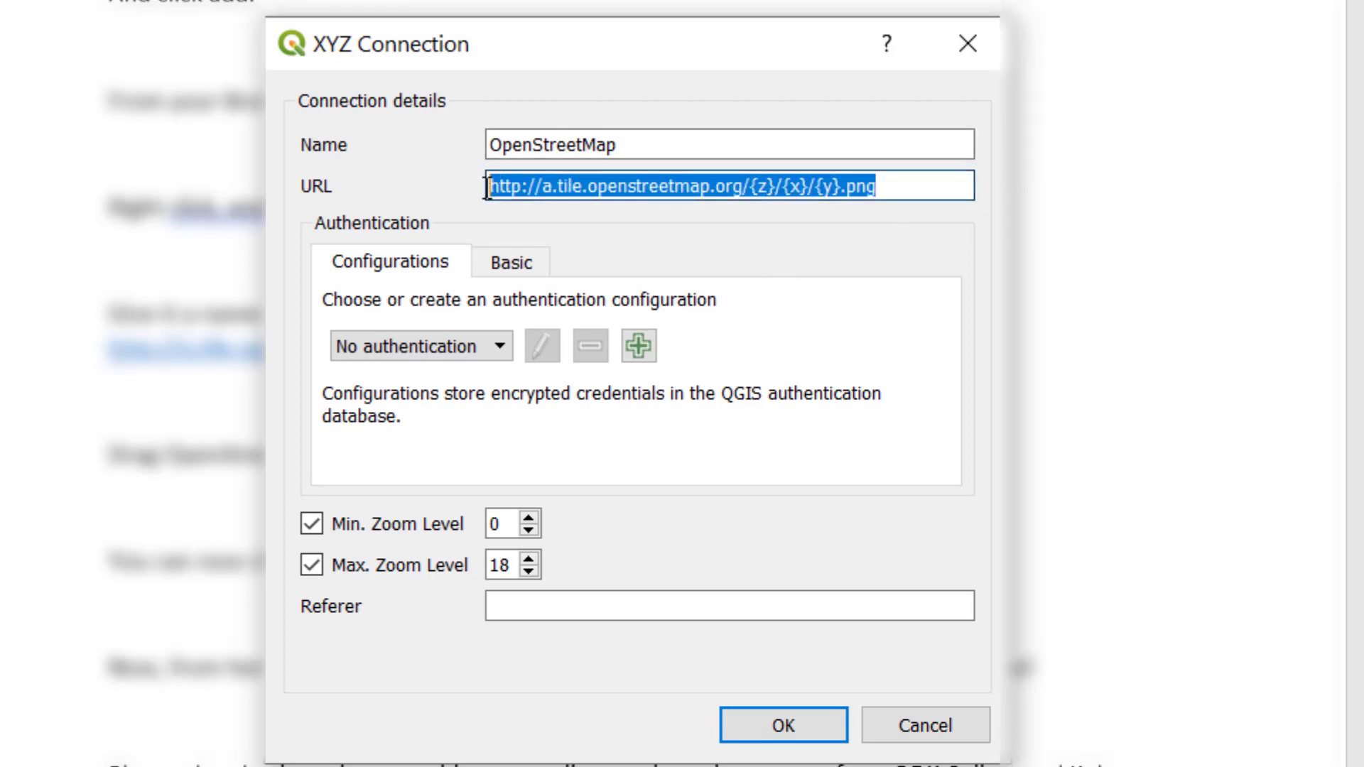
left_click(903, 182)
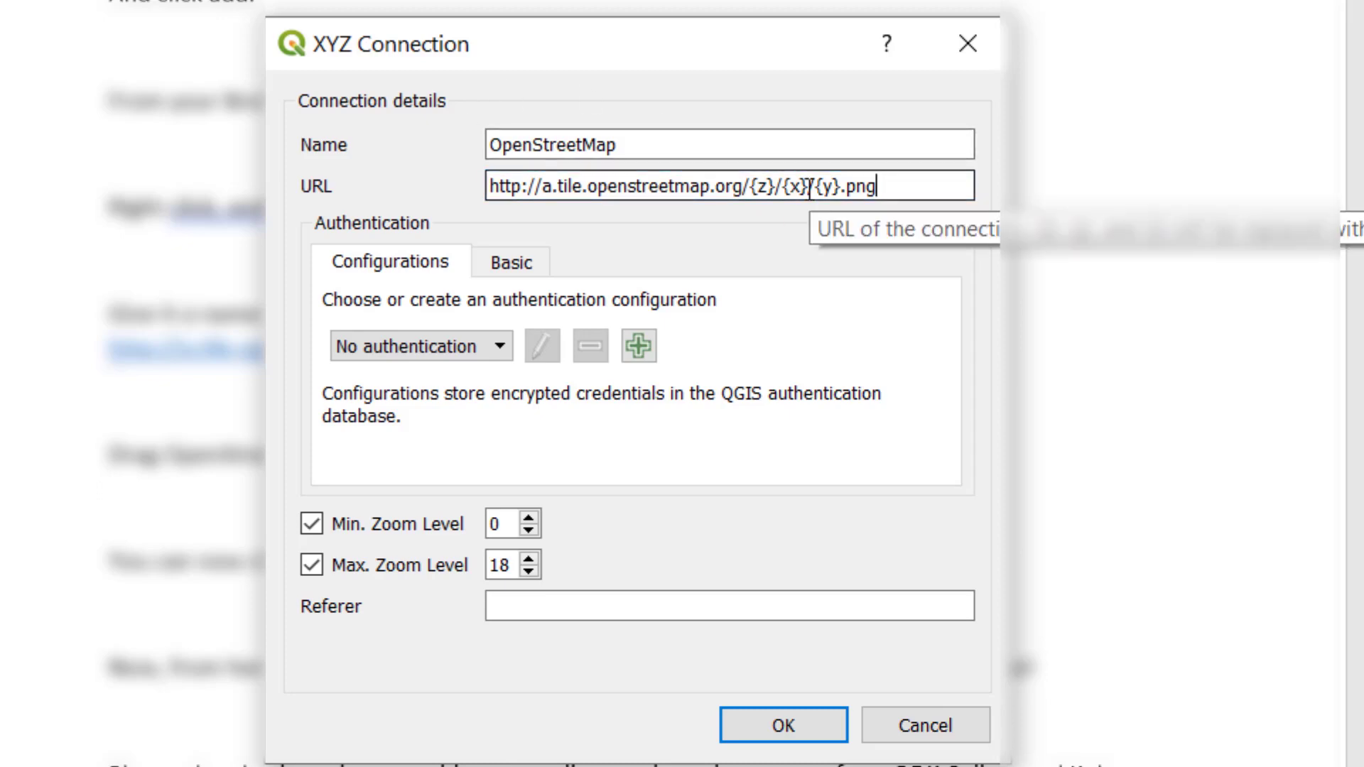
left_click(795, 718)
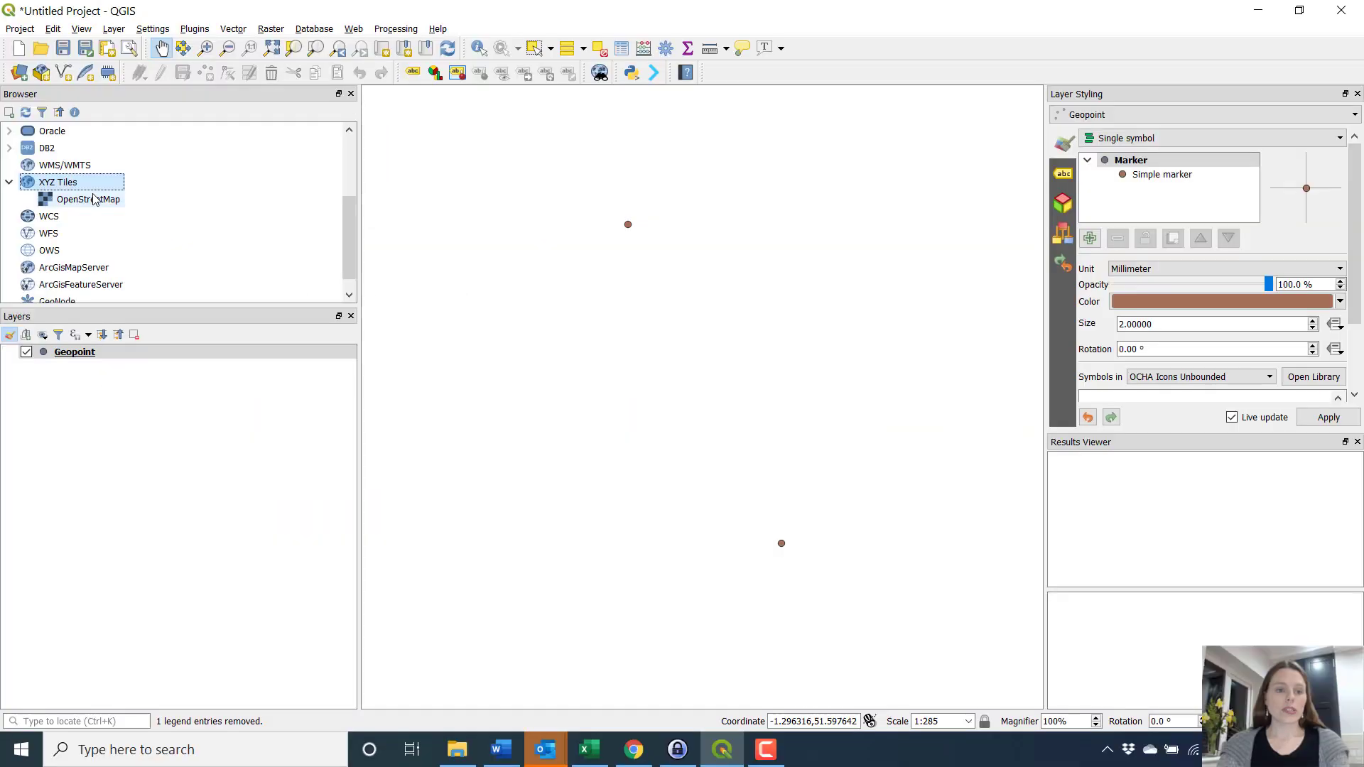
- Drag the OpenStreetMap tile source into the Layers panel and place it below Geopoint
left_click(94, 200)
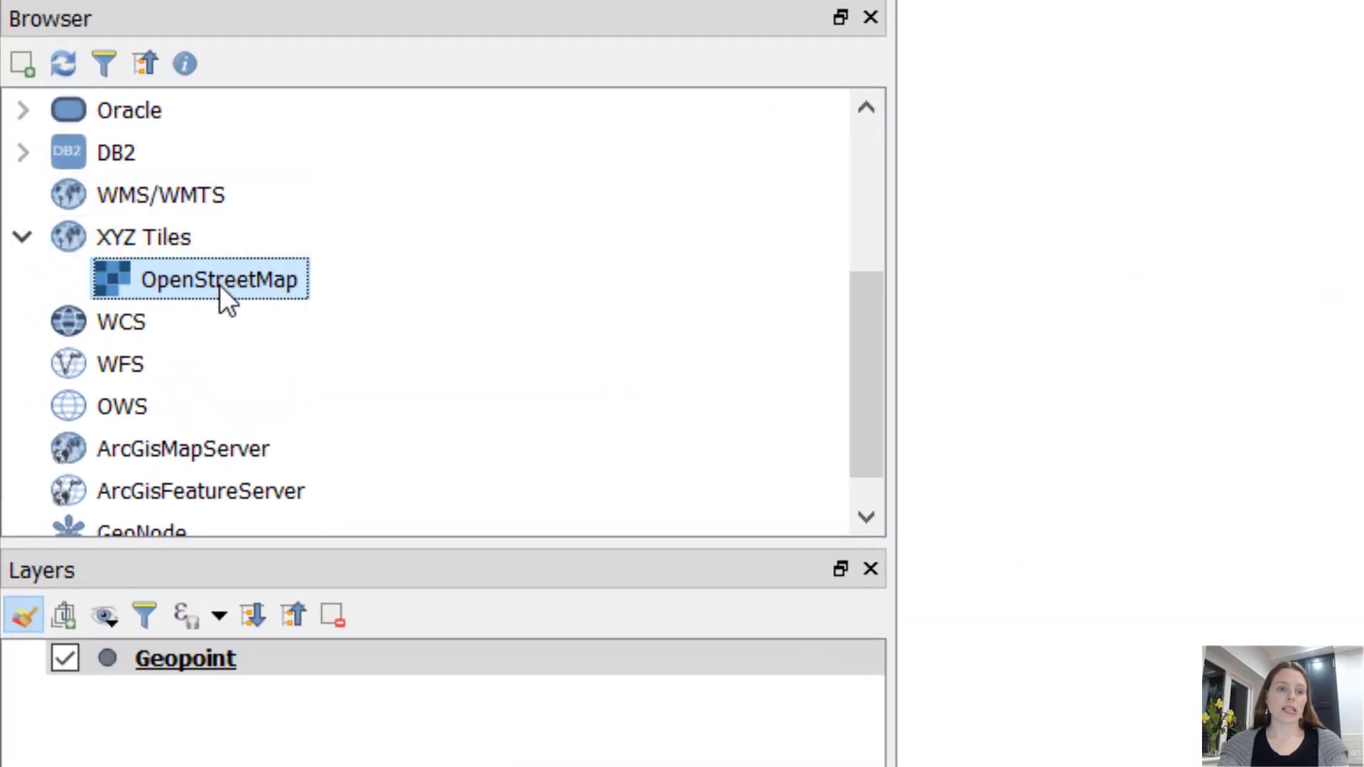
left_click_drag(219, 284, 291, 753)
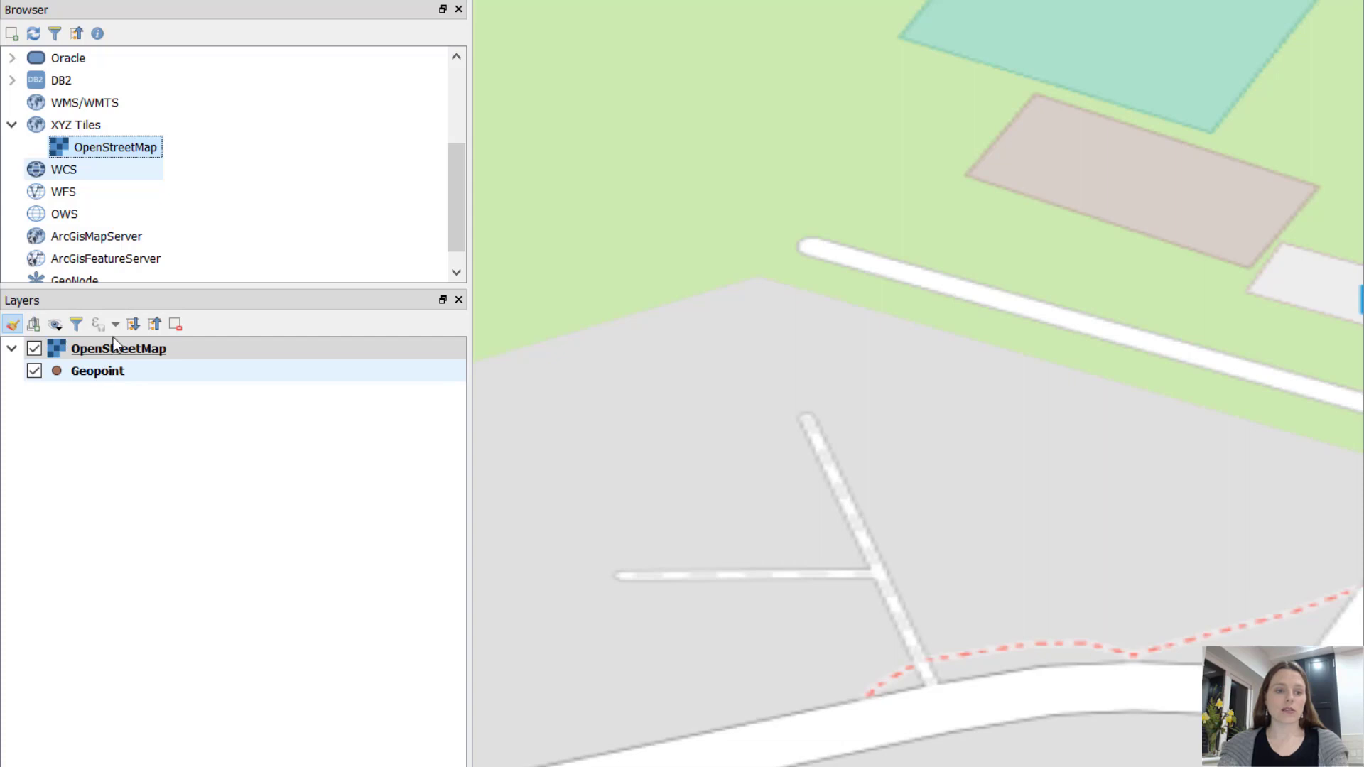
mouse_move(113, 339)
left_mouse_down()
mouse_move(113, 385)
mouse_move(121, 344)
left_mouse_up()
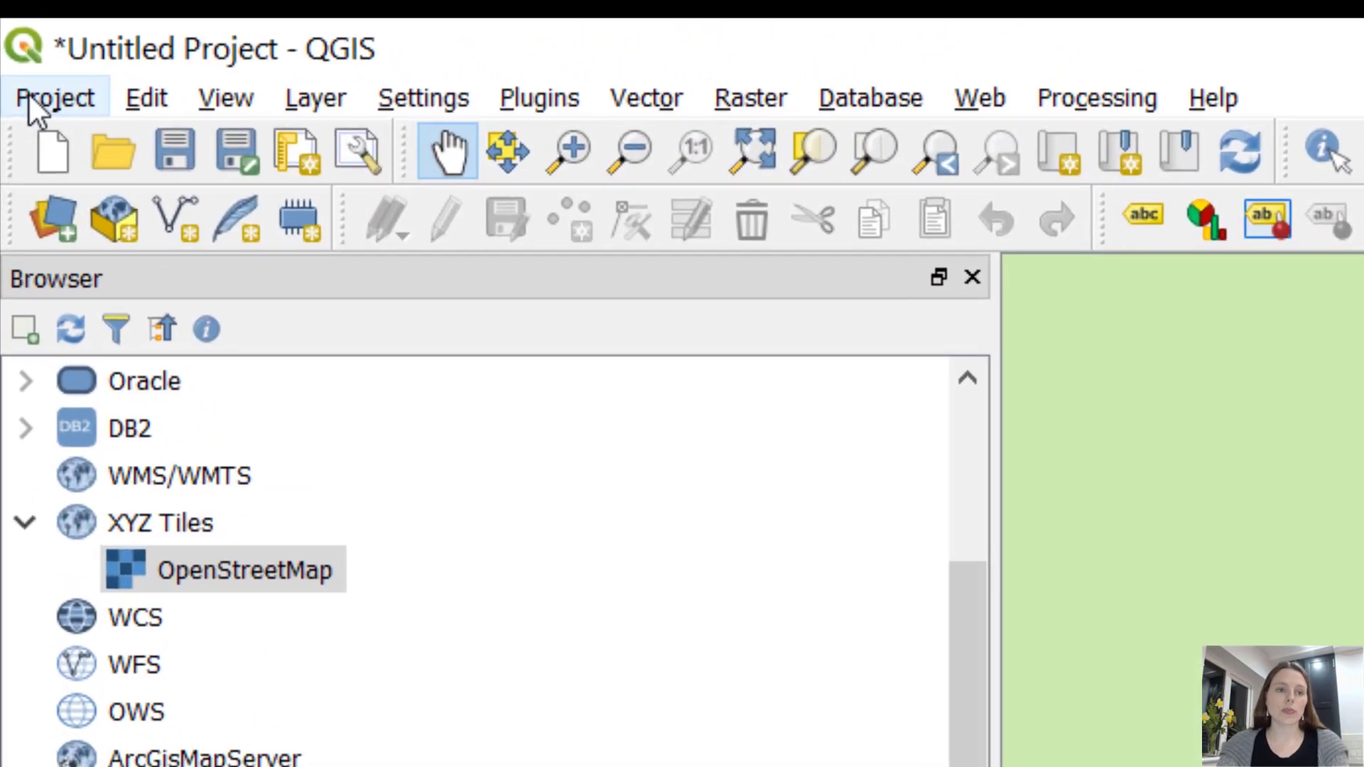
- In Project Properties, pick Google Maps Global Mercator (EPSG:900913) from recently used CRSs and apply
left_click(30, 99)
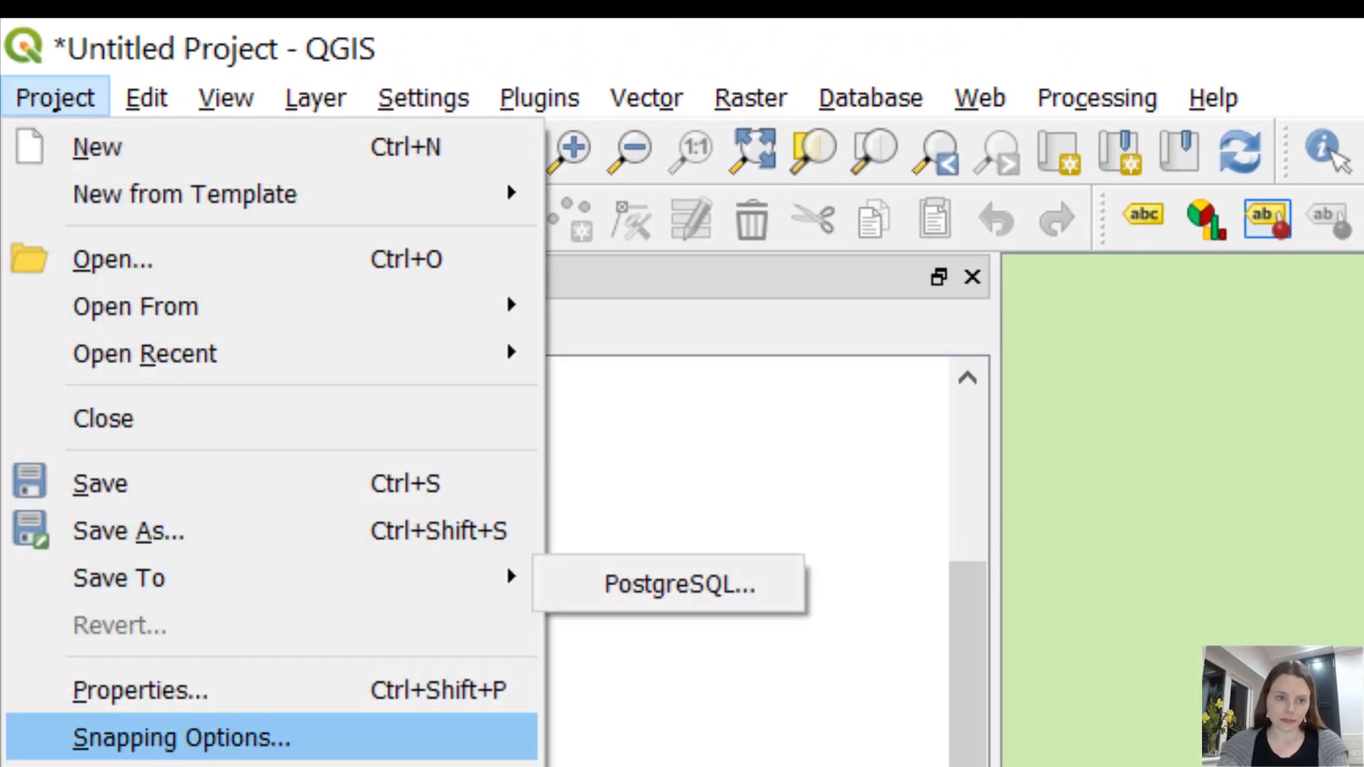
left_click(206, 697)
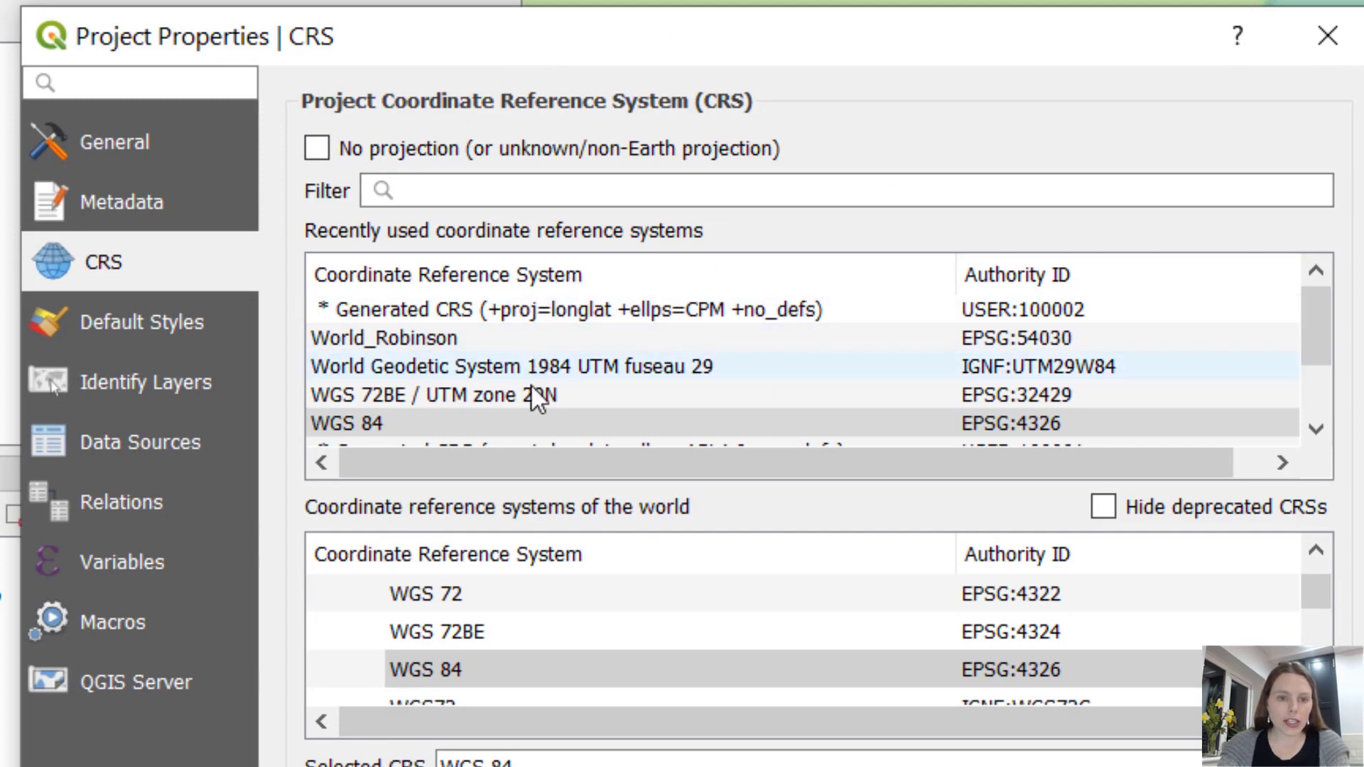
scroll(536, 398, "down", 3)
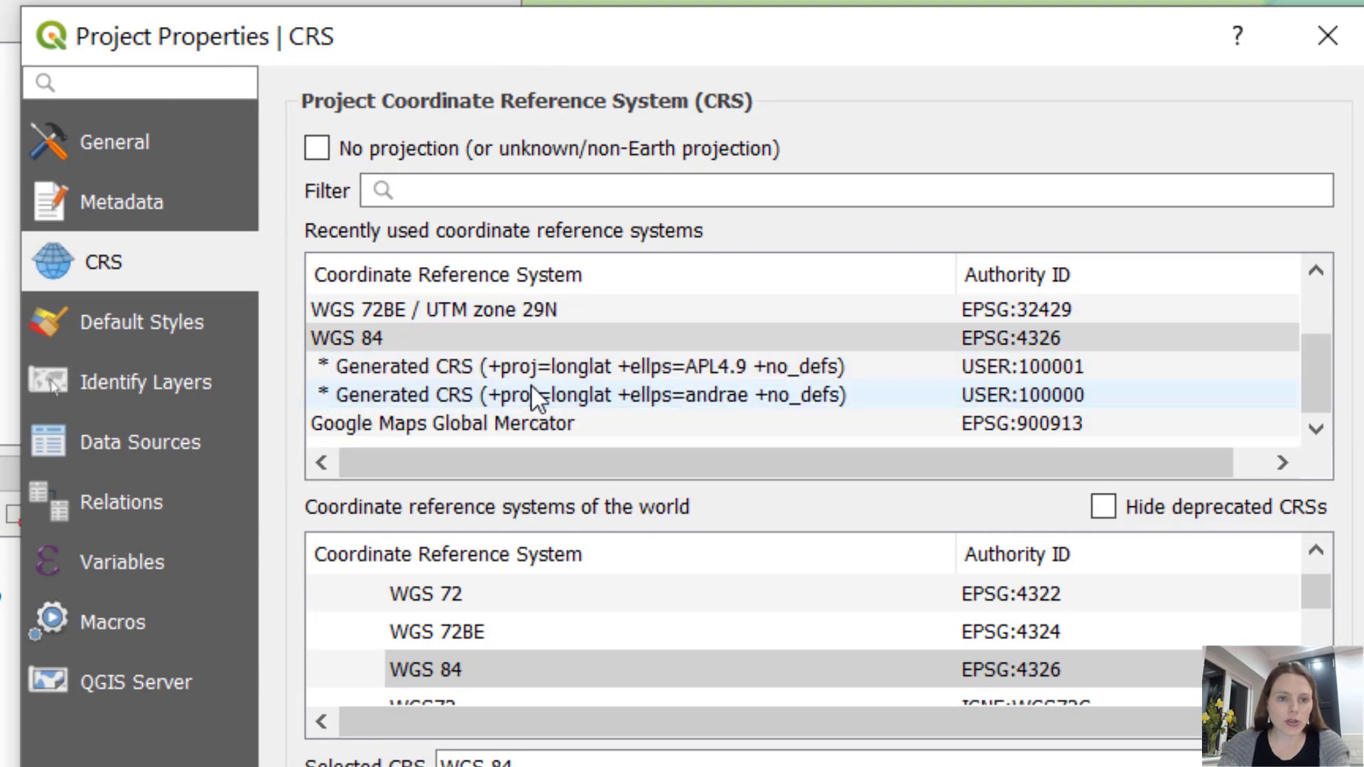
left_click(527, 423)
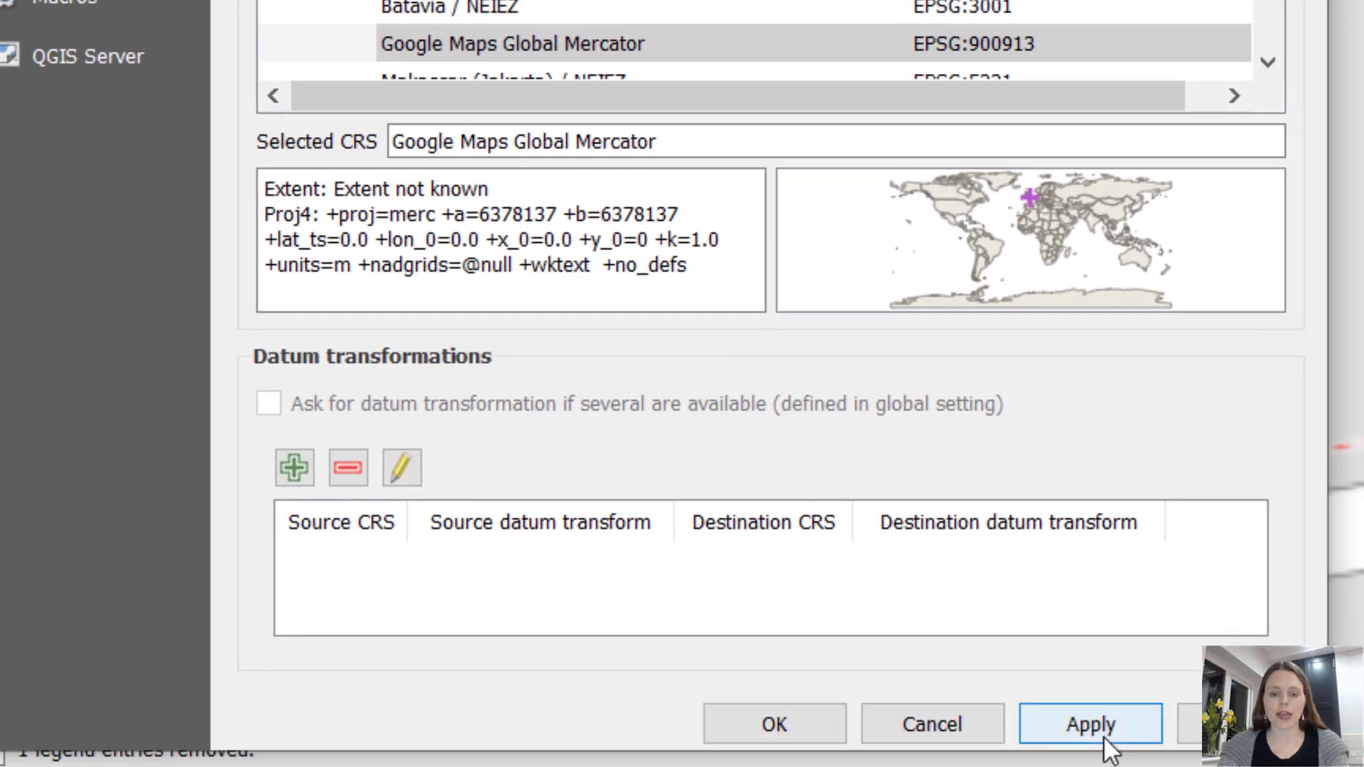
left_click(1105, 735)
left_click(800, 717)
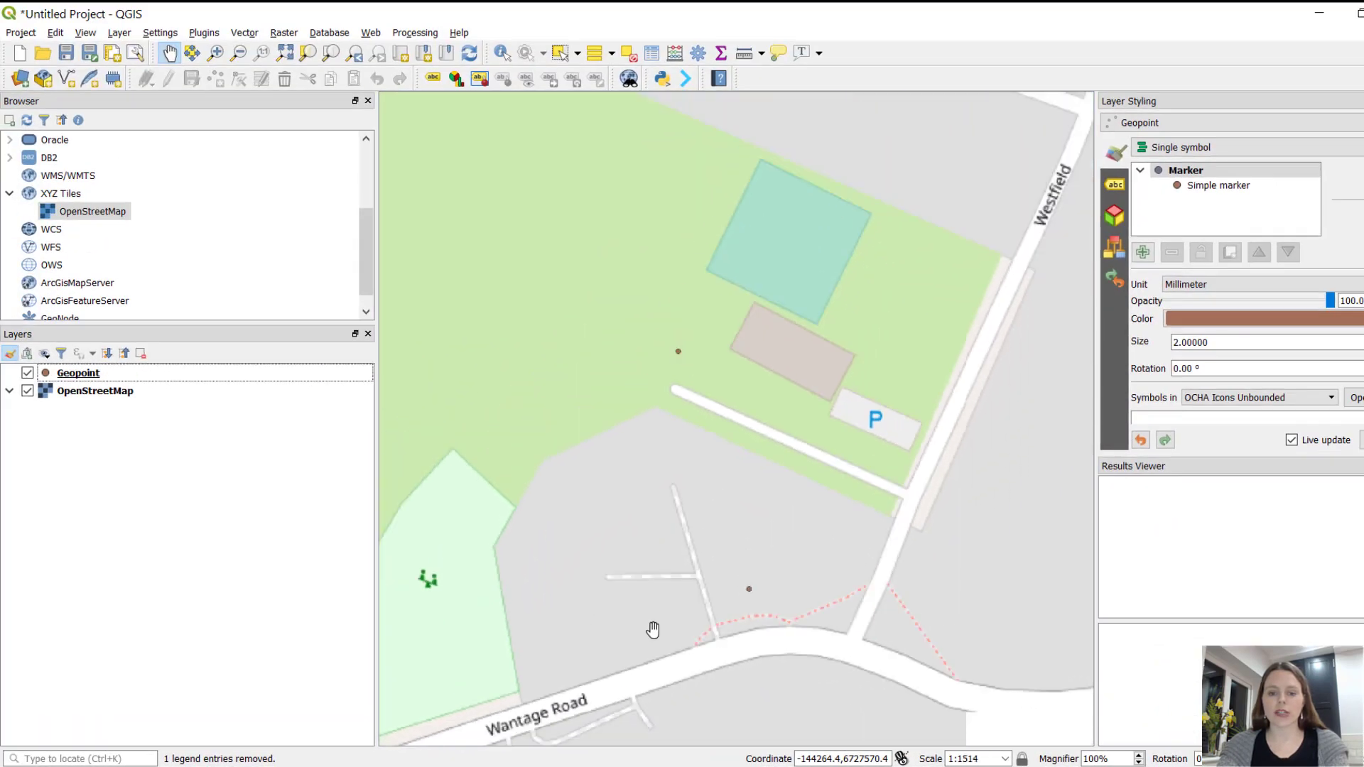
scroll(652, 630, "down", 3)
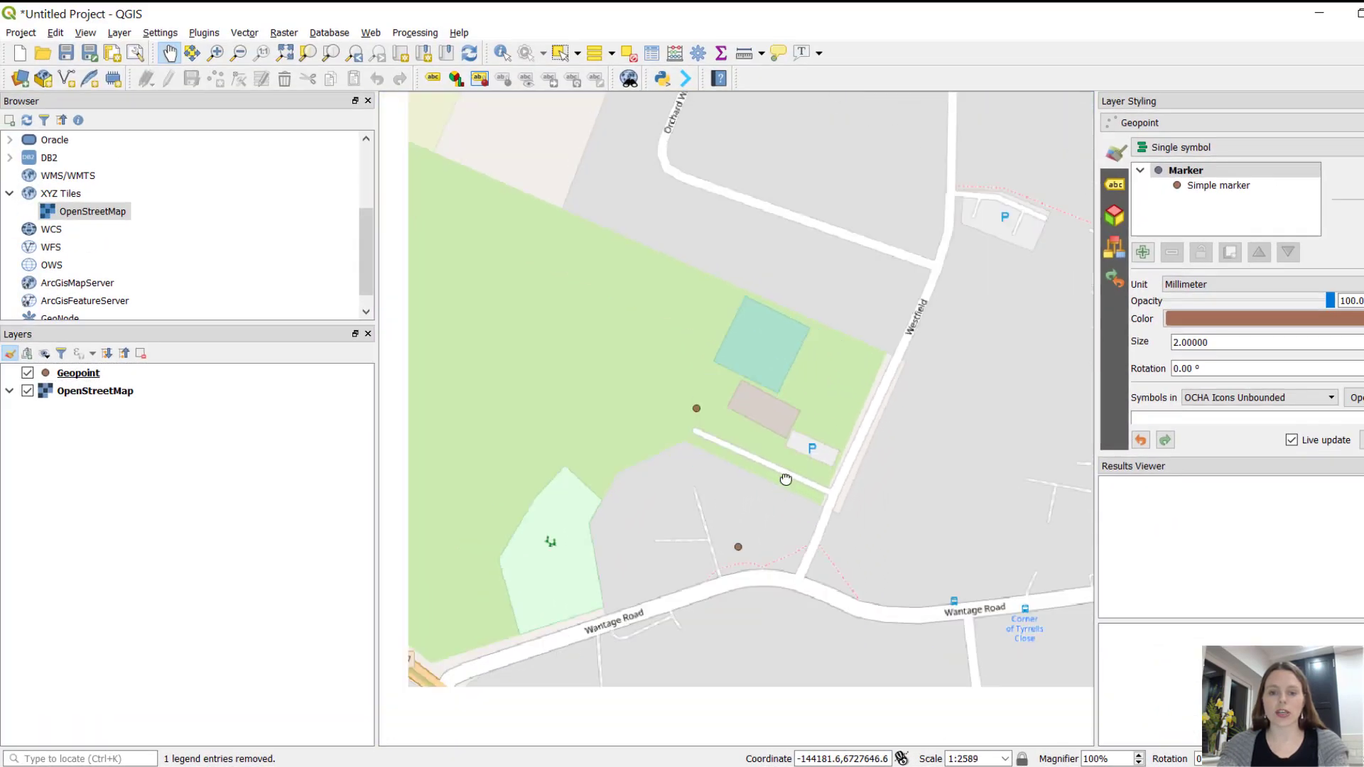
left_click_drag(798, 455, 839, 365)
left_click_drag(928, 502, 816, 569)
scroll(819, 570, "down", 1)
scroll(818, 570, "up", 5)
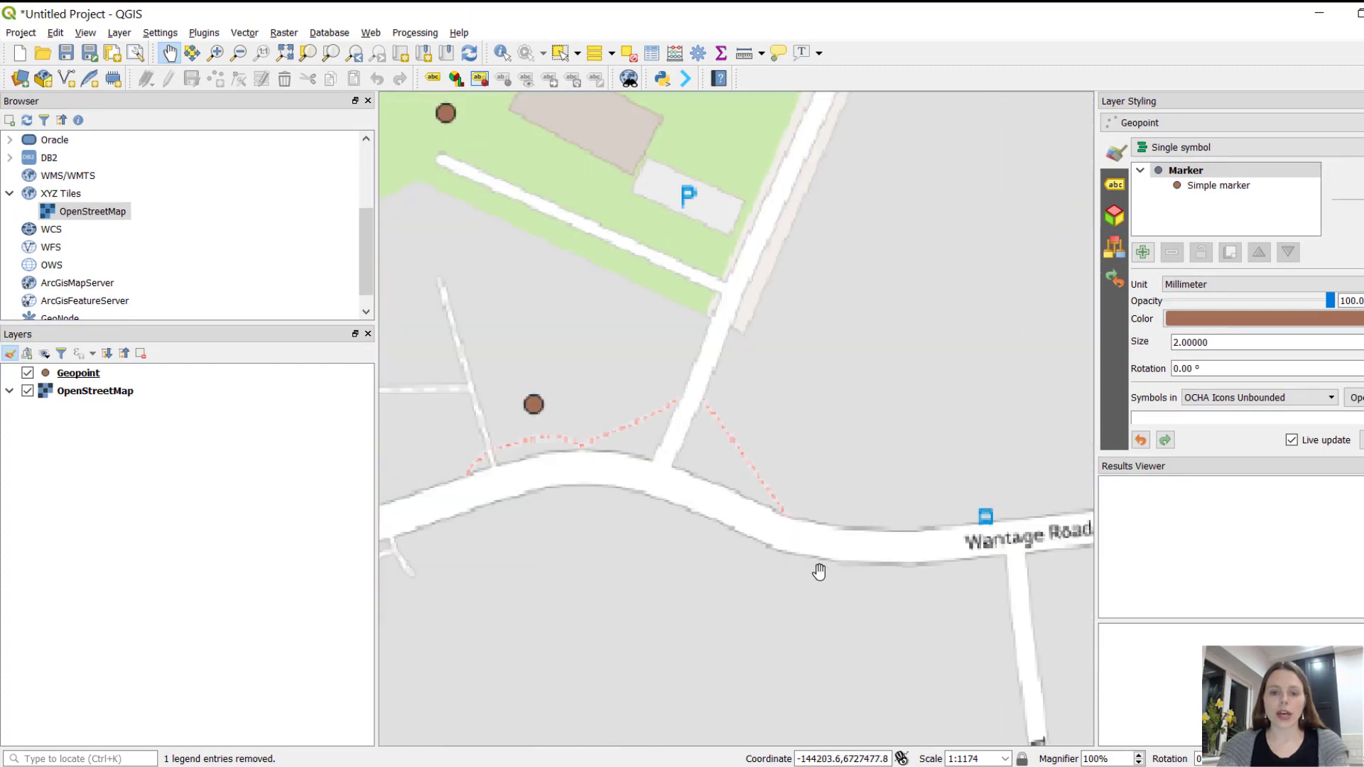
left_click_drag(830, 433, 1069, 644)
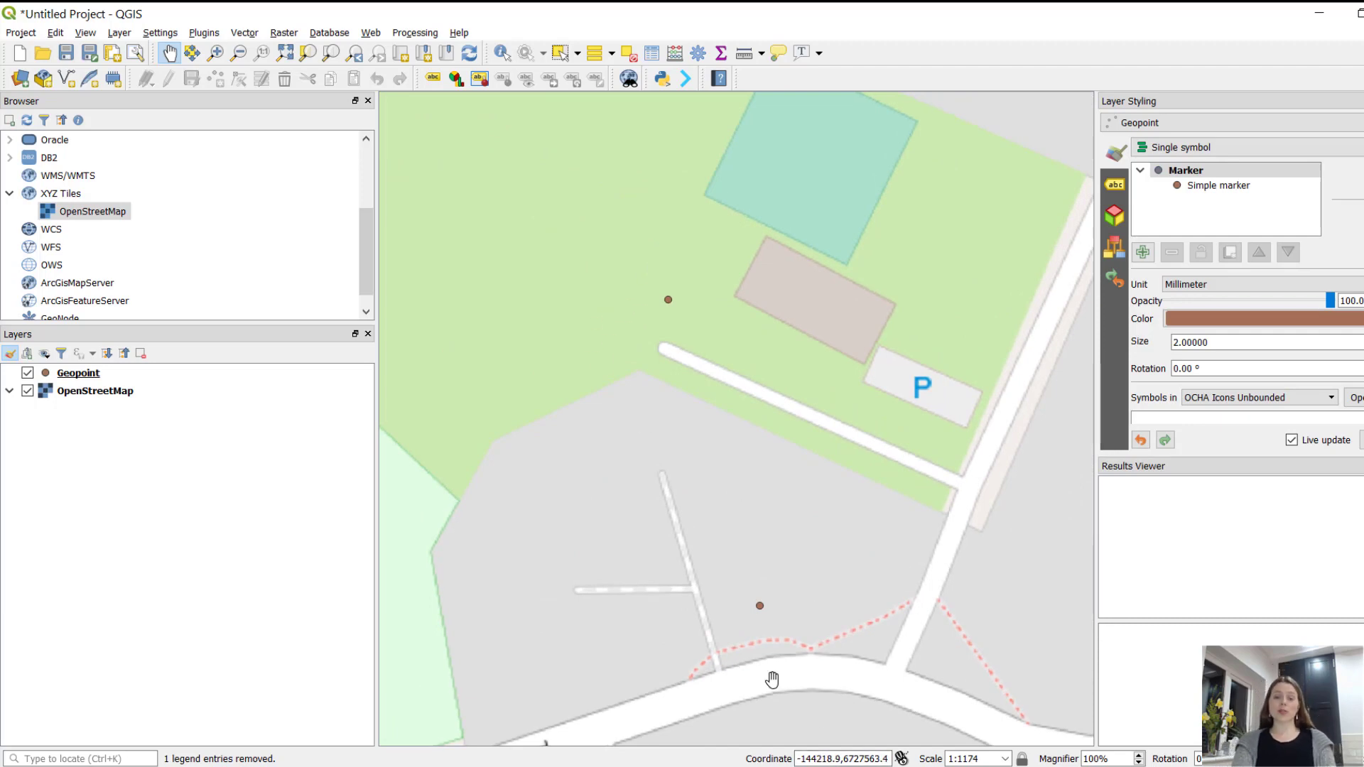
scroll(772, 679, "down", 3)
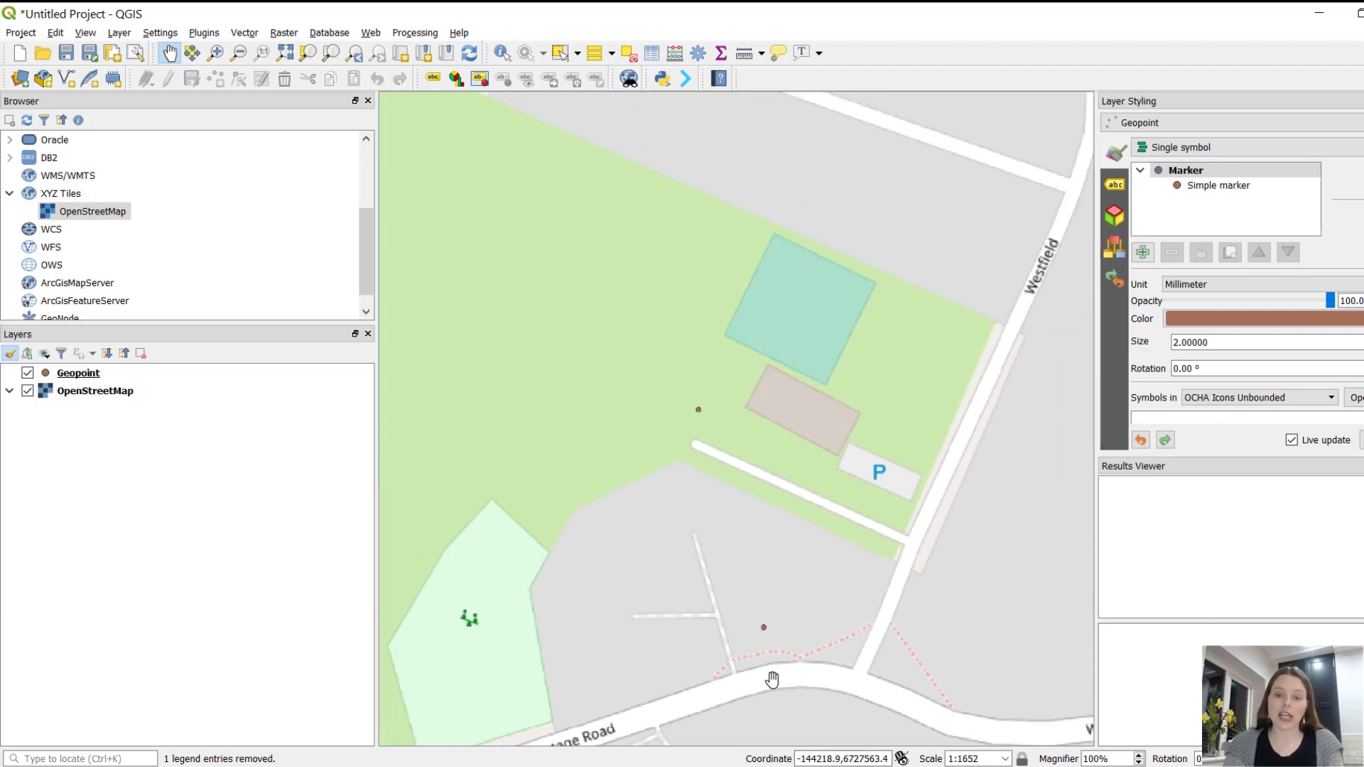
scroll(772, 680, "up", 3)
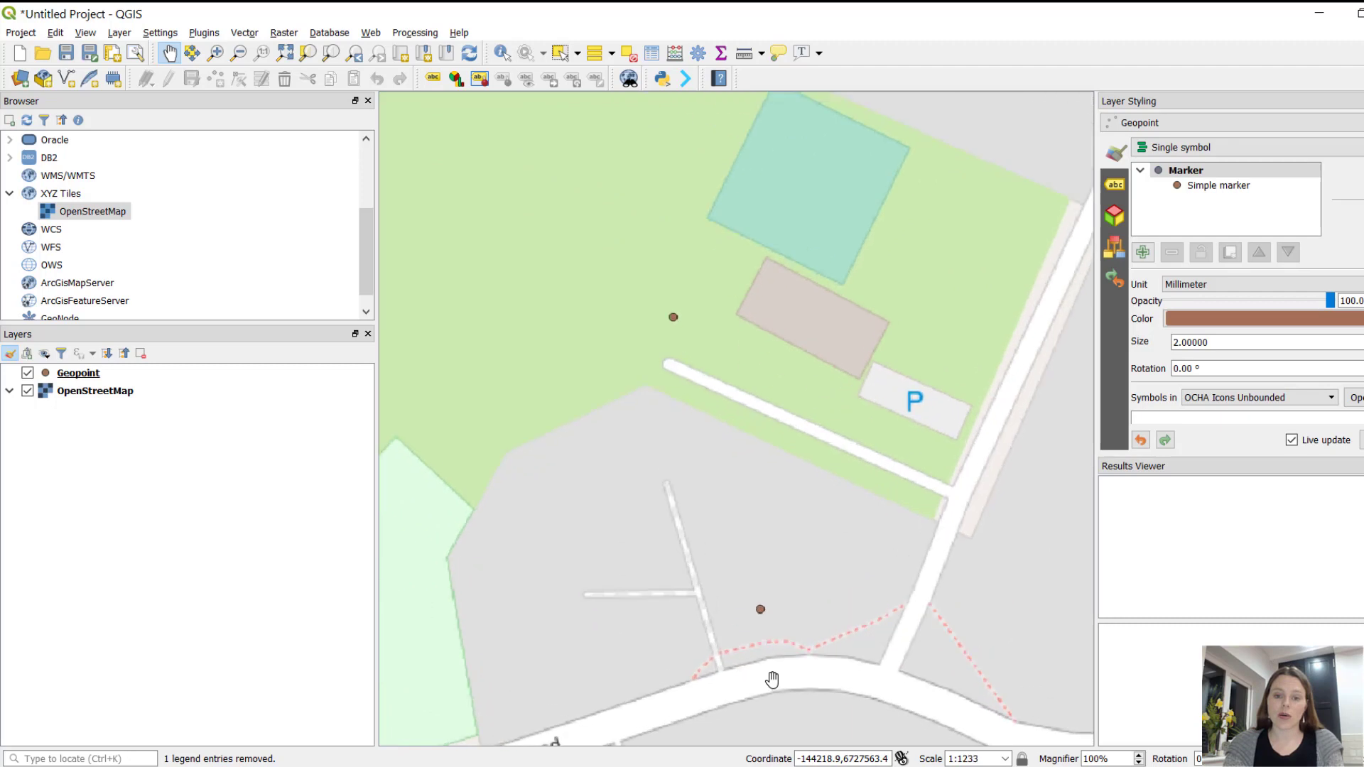